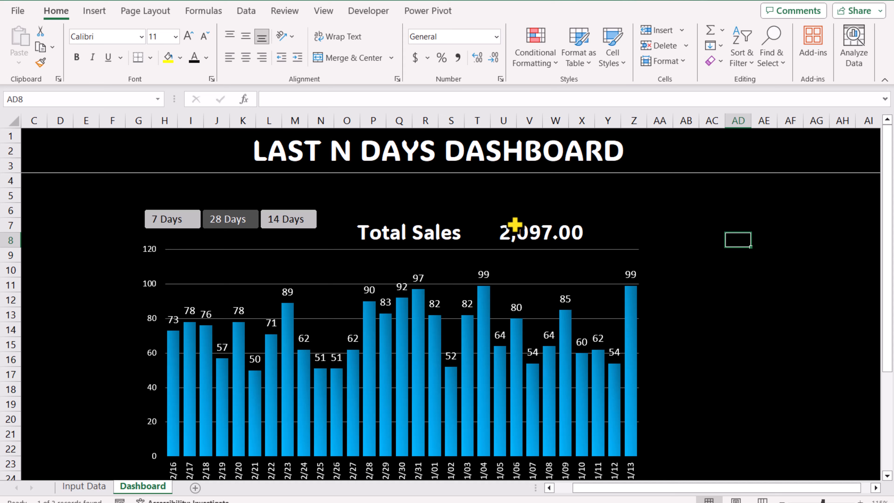
- Add a new worksheet and rename it Helper
left_click(166, 222)
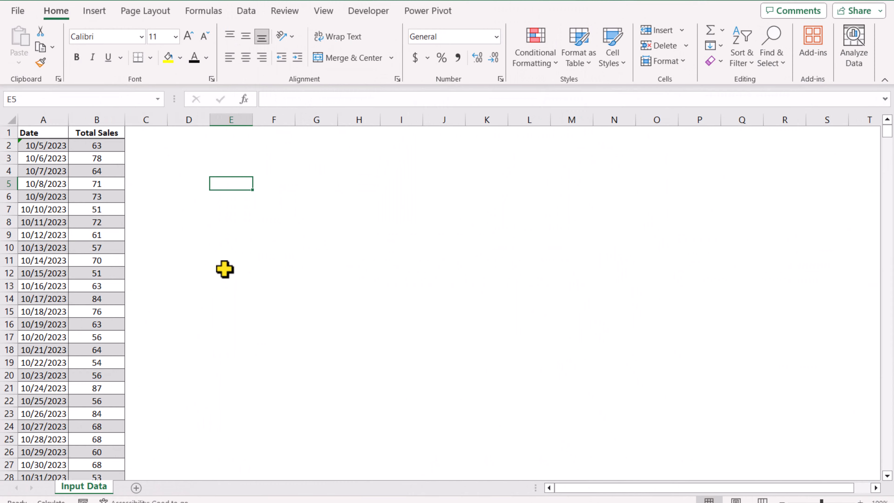
left_click(136, 488)
right_click(136, 491)
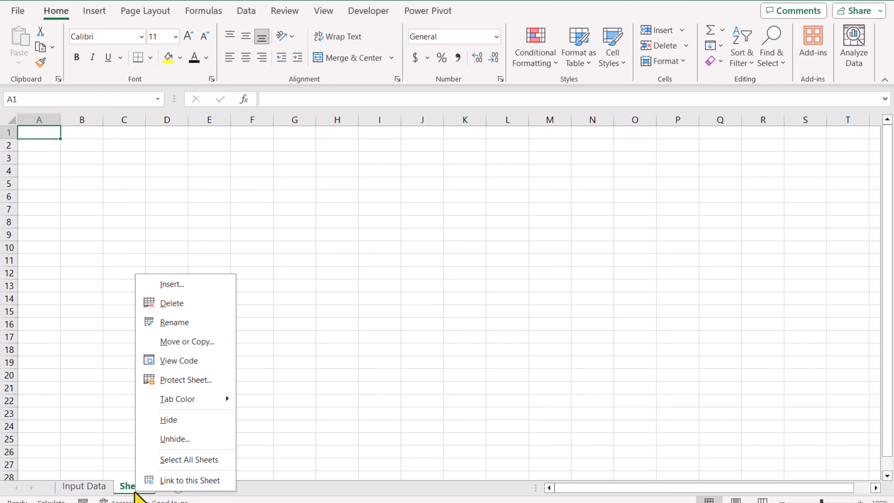
left_click(156, 330)
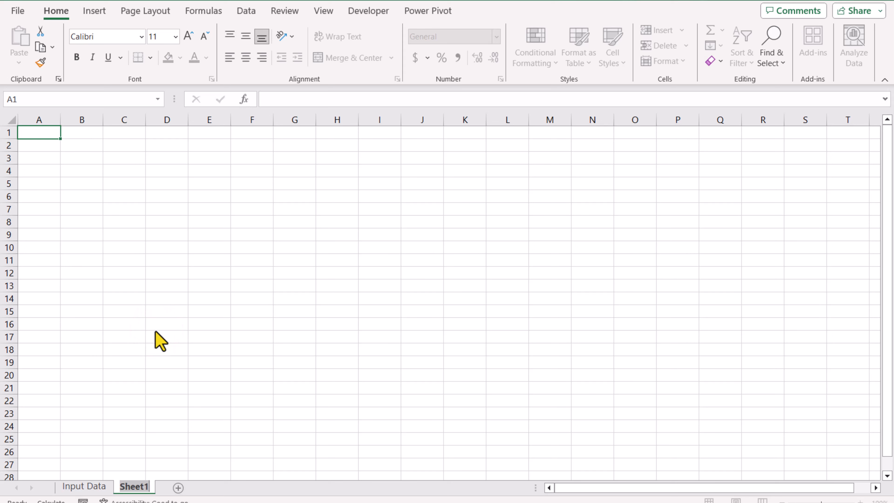
type("Helper")
key("Return")
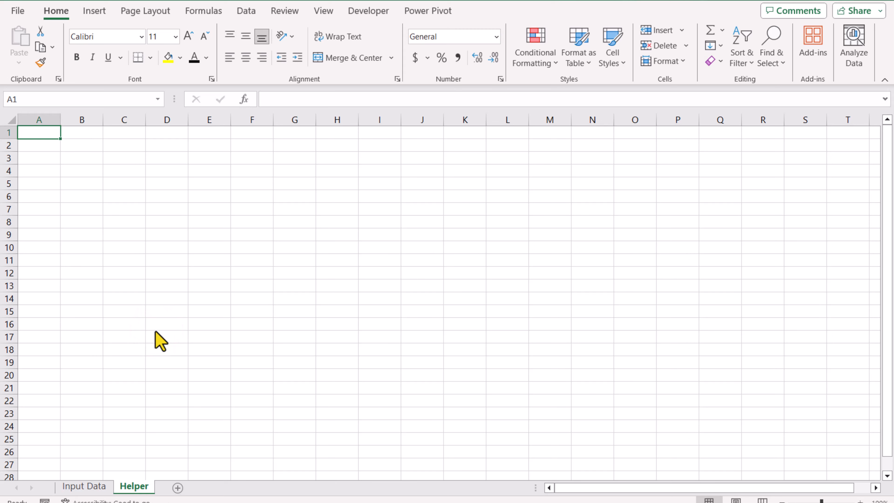
- Enter the headers Days and Day in B3 and C3
left_click(79, 157)
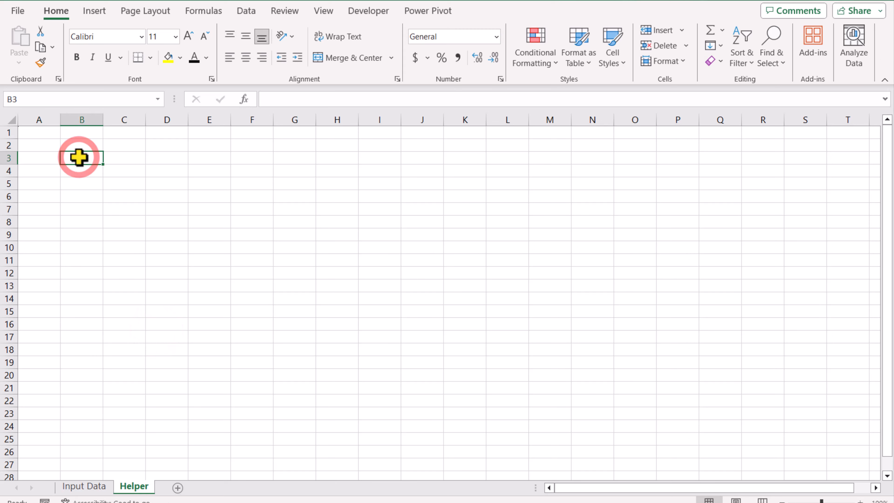
type("Days")
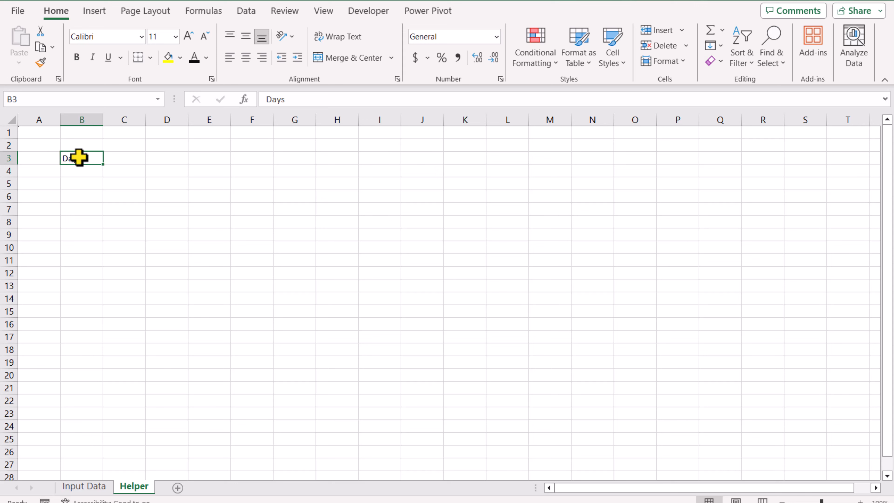
key("Tab")
type("Day")
key("Return")
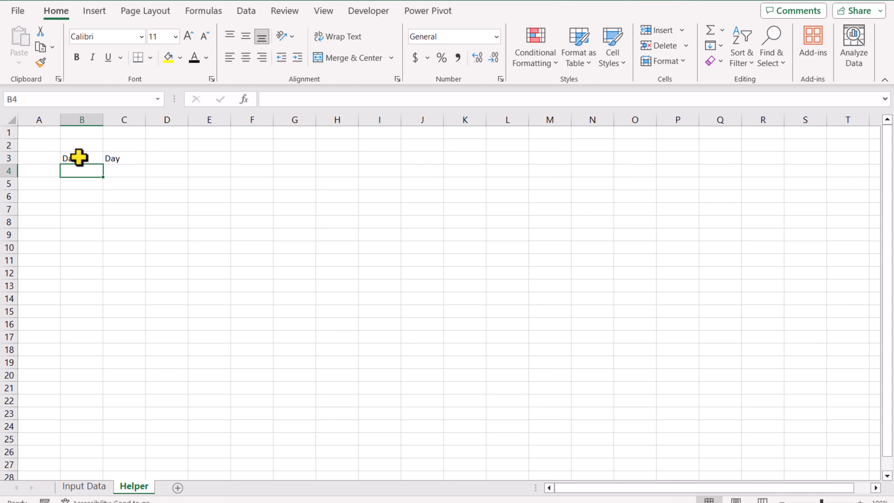
- List 7 Days, 14 Days and 28 Days under the Days header in B4:B6
type("7")
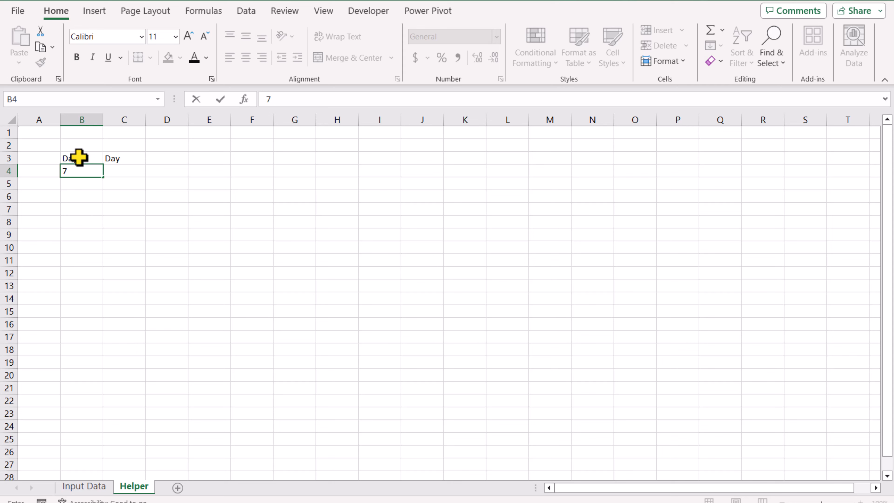
type(" Days")
key("Return")
type("14 D")
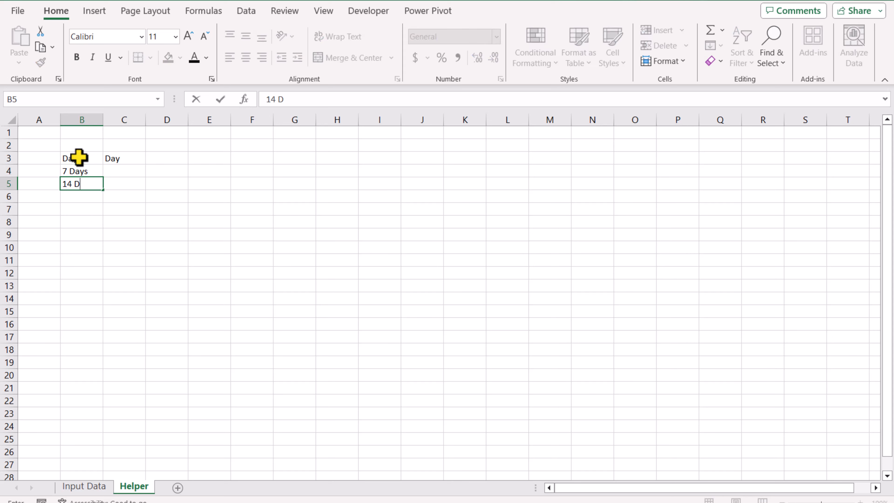
type("ays")
key("Return")
type("28 Days")
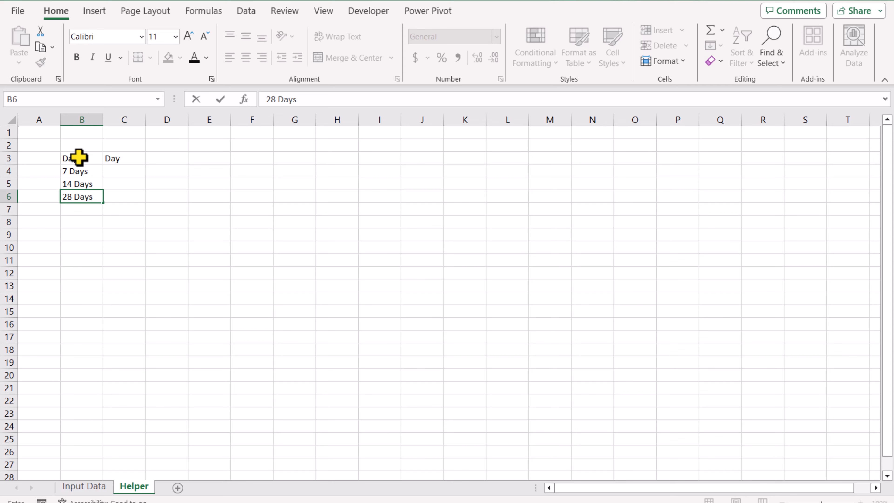
key("Return")
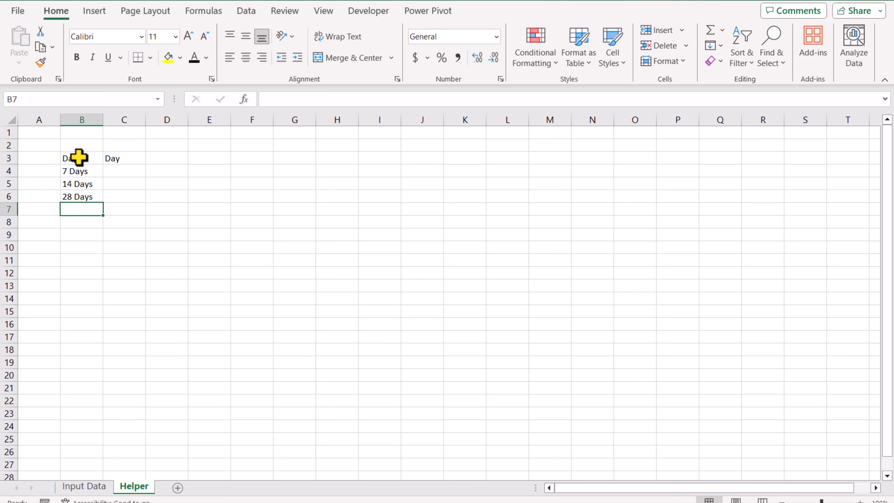
- Enter the numbers 7, 14 and 28 under the Day header in C4:C6
key("Up")
key("Up")
key("Up")
key("Right")
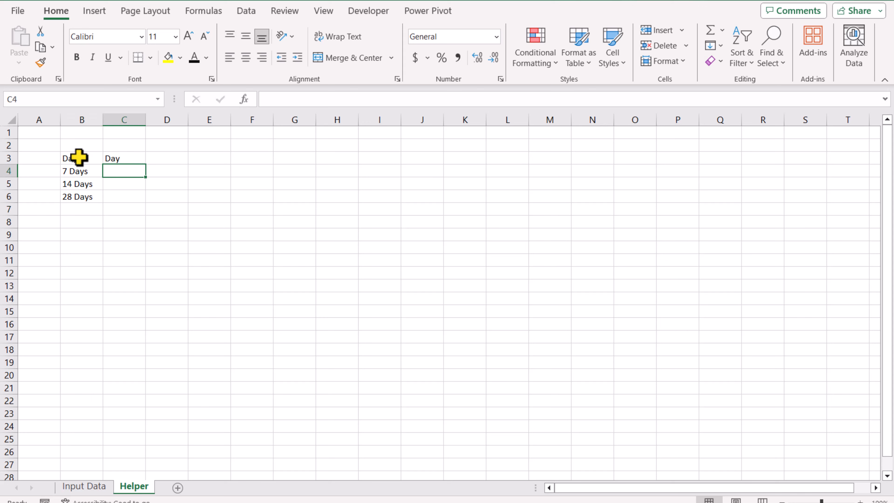
type("7")
key("Return")
type("14")
key("Return")
type("28")
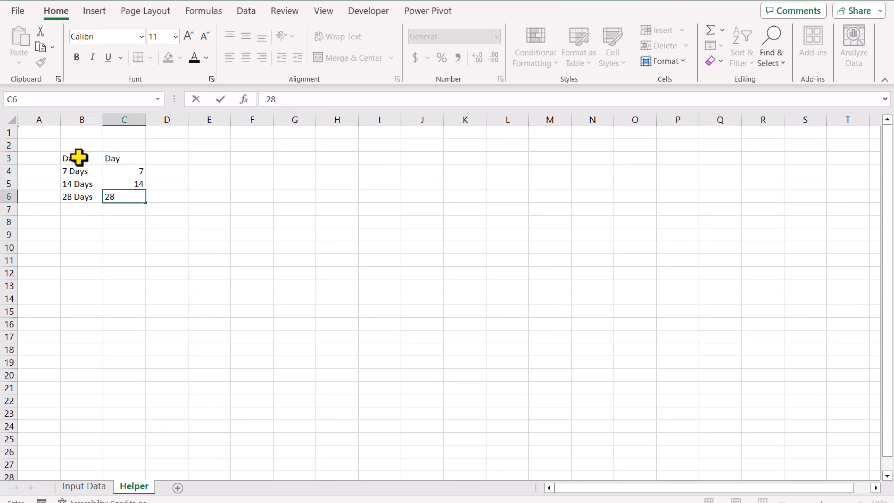
key("Return")
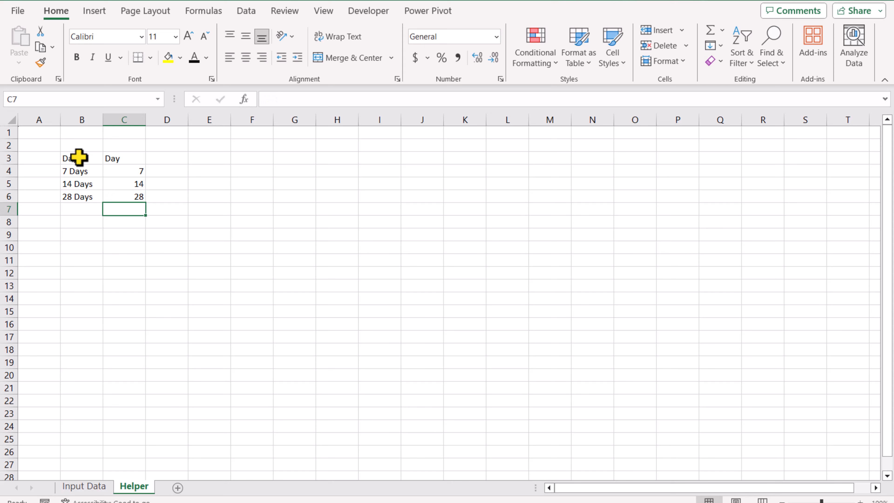
- Convert the range B3:C6 into a table with headers
left_click_drag(79, 157, 121, 194)
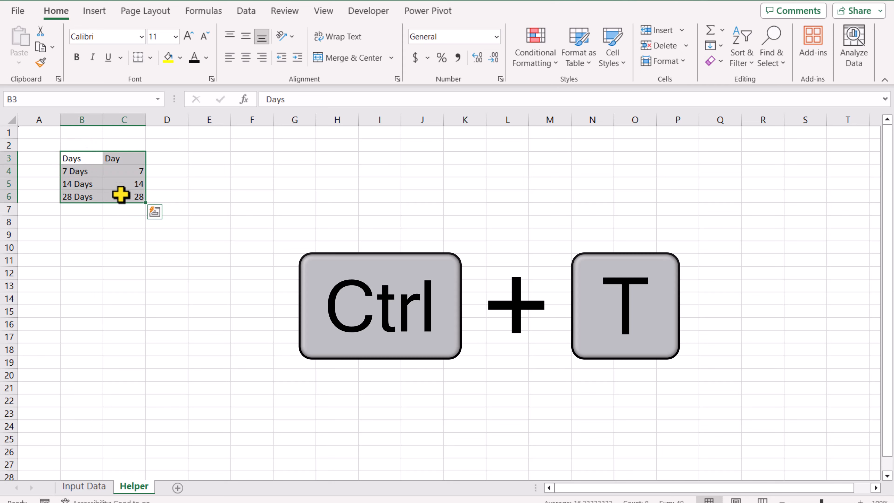
key("ctrl+t")
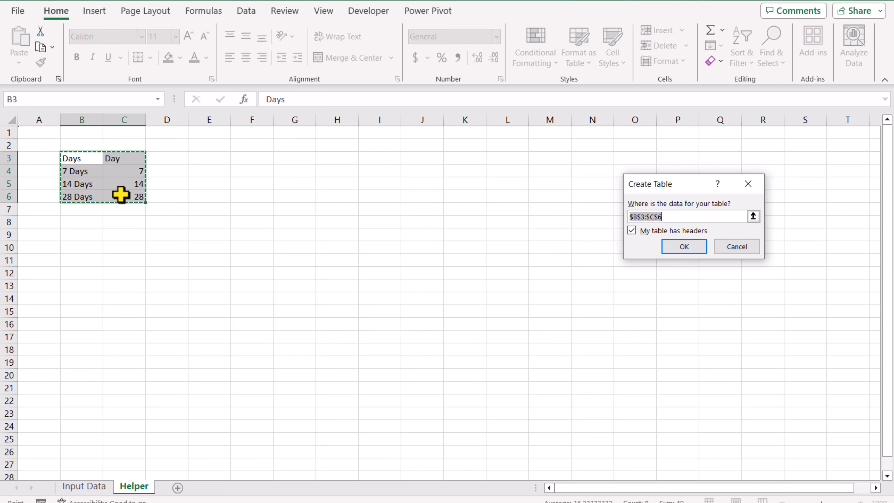
key("Return")
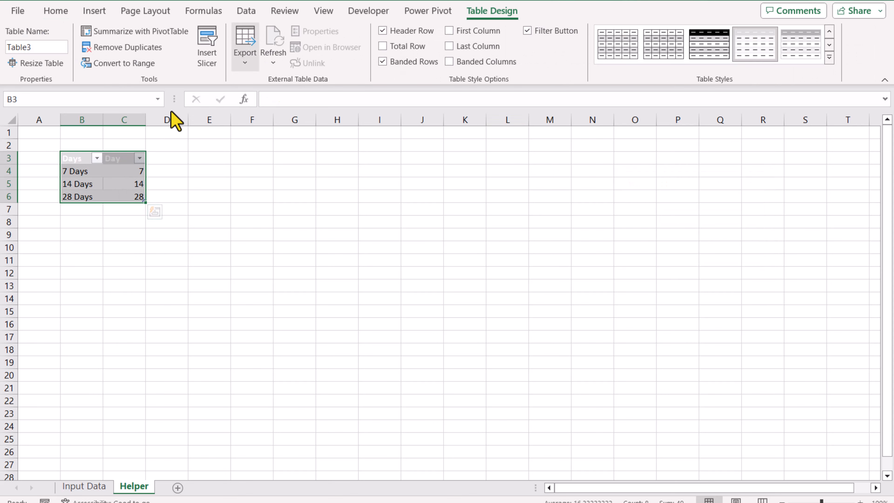
- Insert a slicer for the table's Days field
left_click(210, 55)
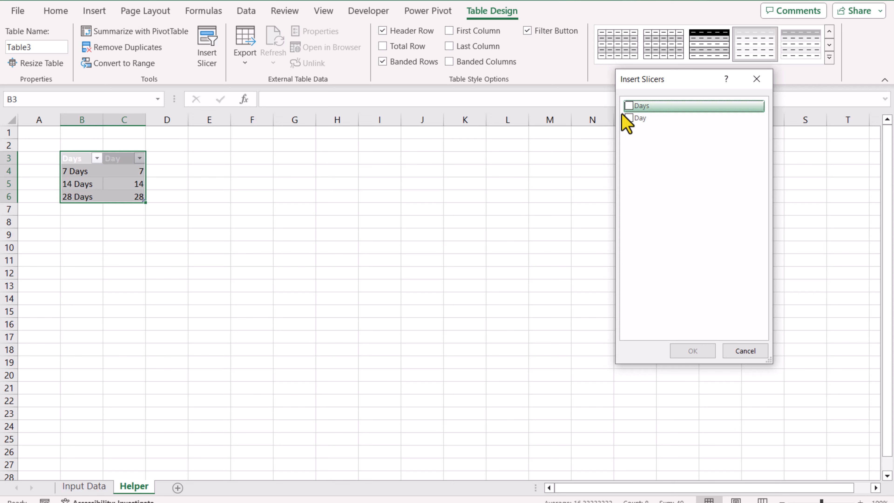
left_click(628, 106)
left_click(708, 353)
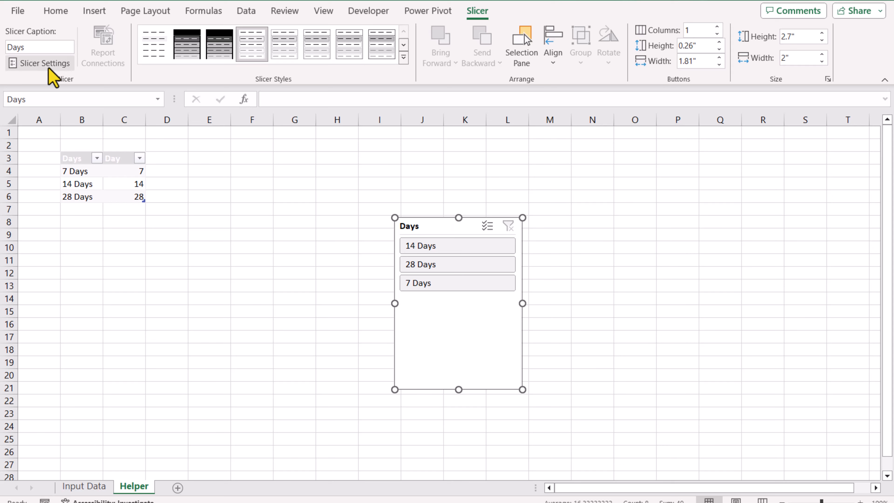
- Set the slicer to hide its header and hide items with no data
left_click(42, 64)
left_click(563, 204)
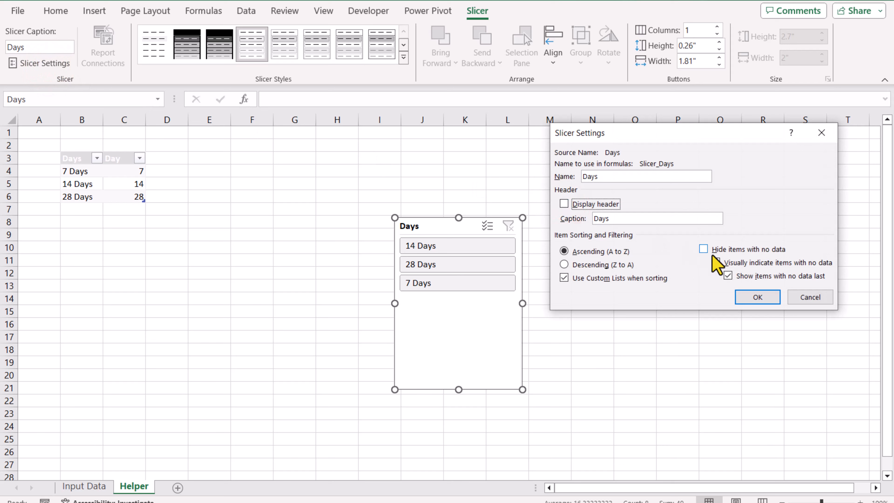
left_click(703, 249)
left_click(758, 296)
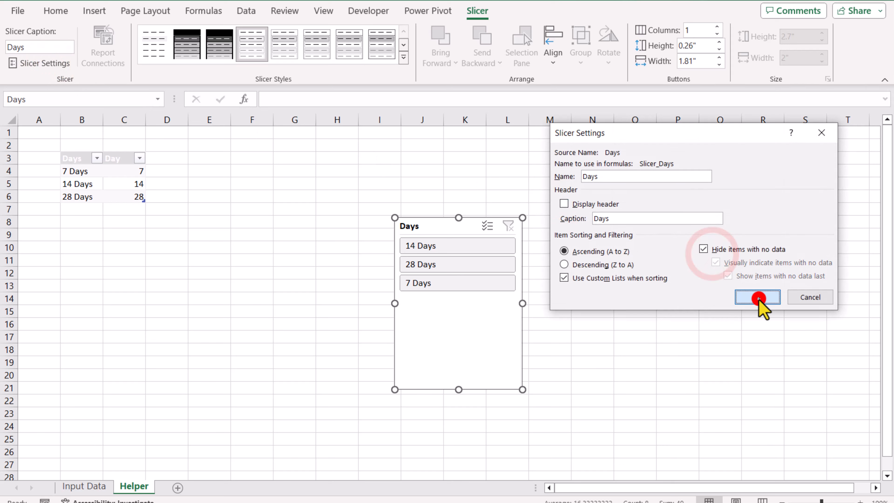
- Apply the Slicer Style Dark 6 style to the slicer
left_click(405, 56)
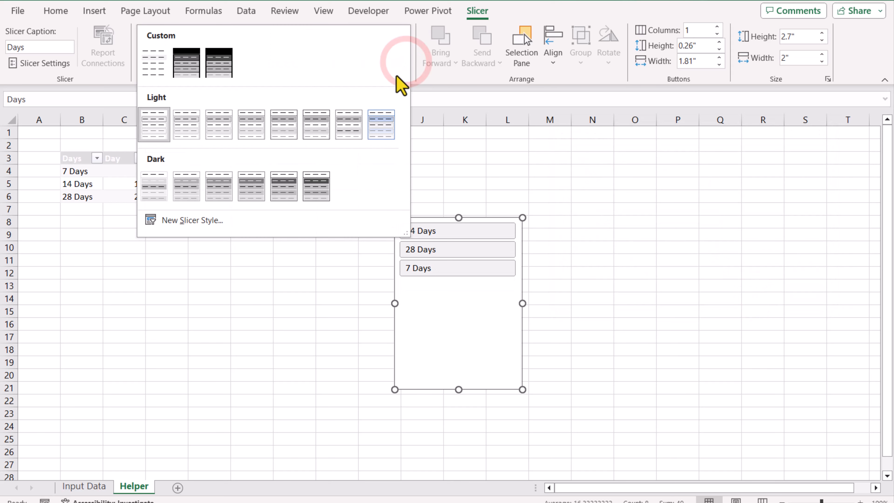
left_click(317, 186)
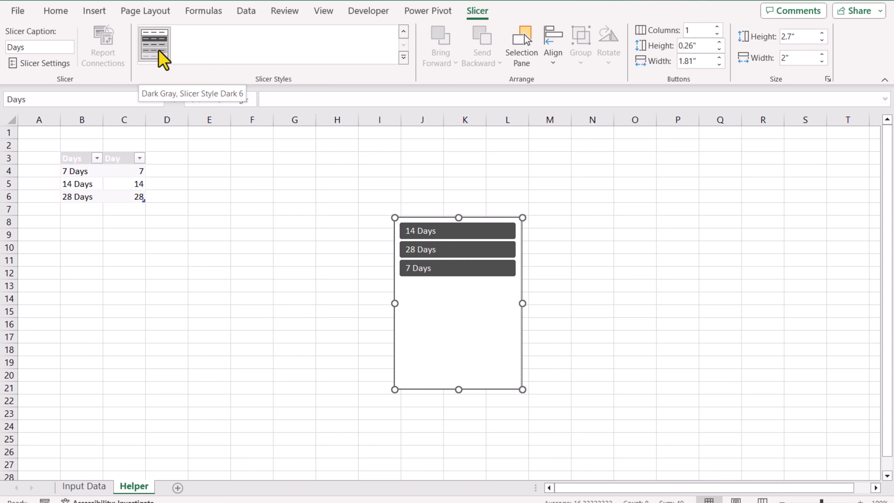
- Duplicate that slicer style and format its Whole Slicer element with no borders and a black fill
right_click(163, 60)
left_click(193, 79)
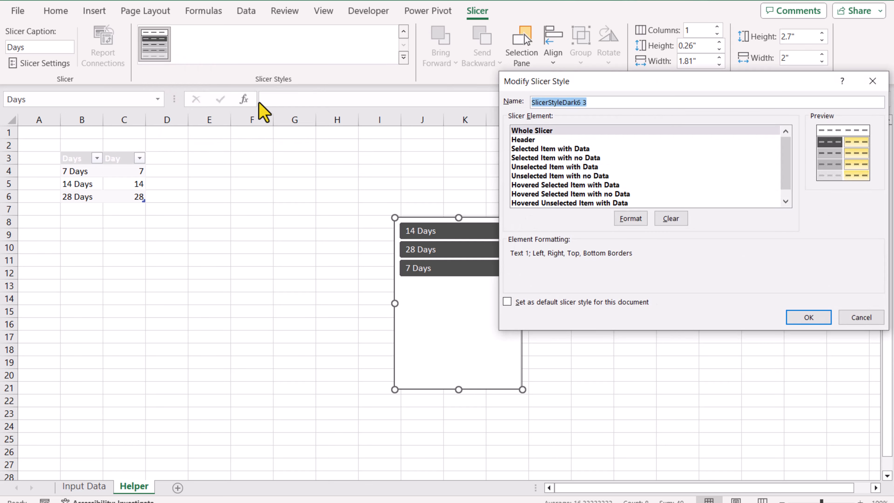
left_click(630, 218)
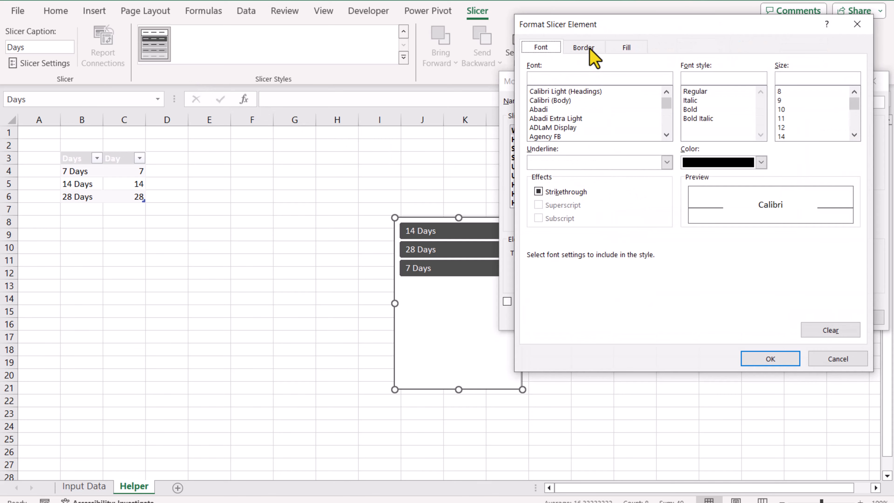
left_click(589, 45)
left_click(688, 81)
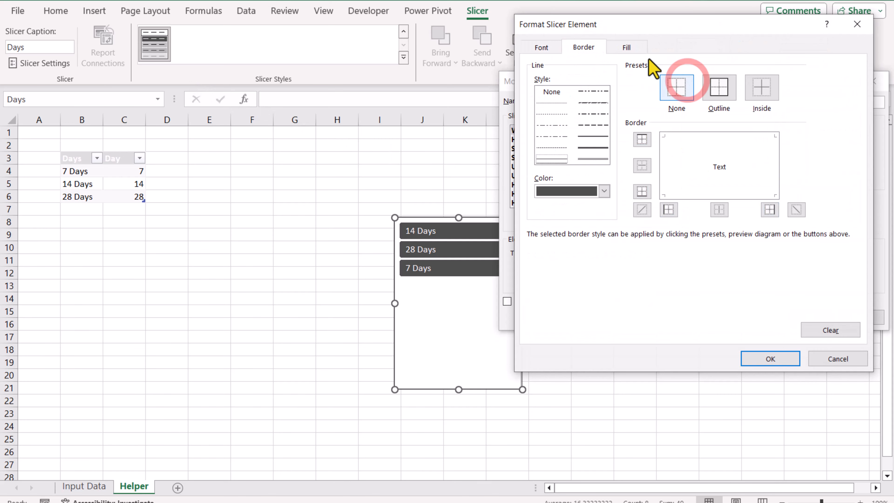
left_click(629, 48)
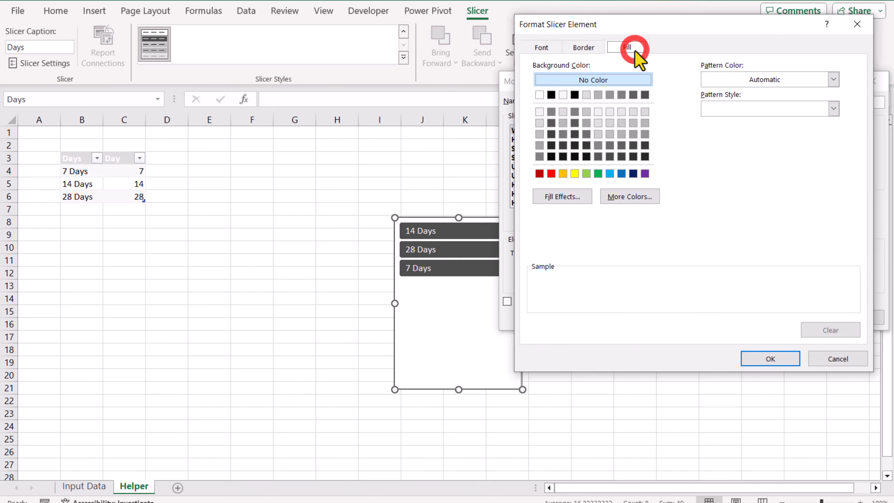
left_click(552, 95)
left_click(768, 358)
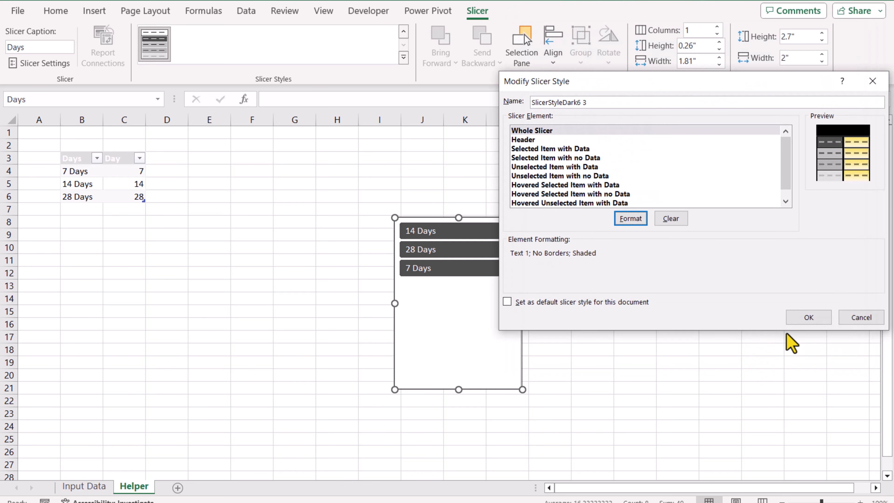
left_click(798, 319)
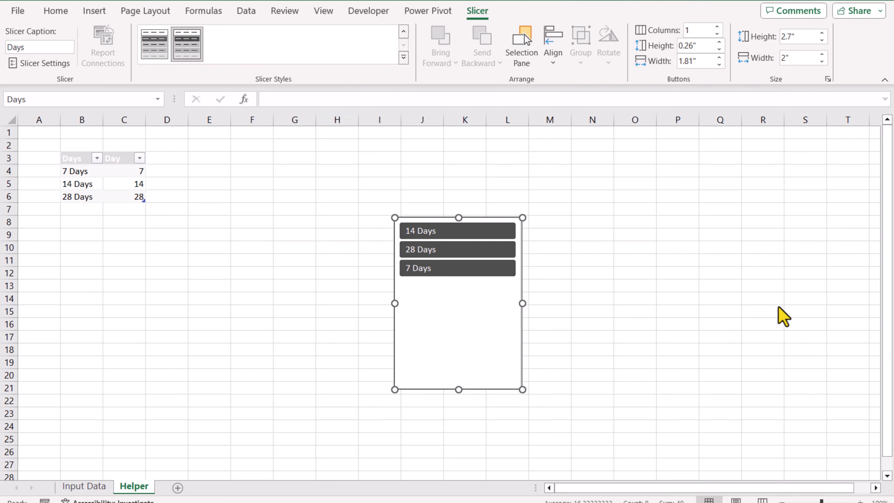
- Apply the new custom dark slicer style to the slicer
left_click(404, 57)
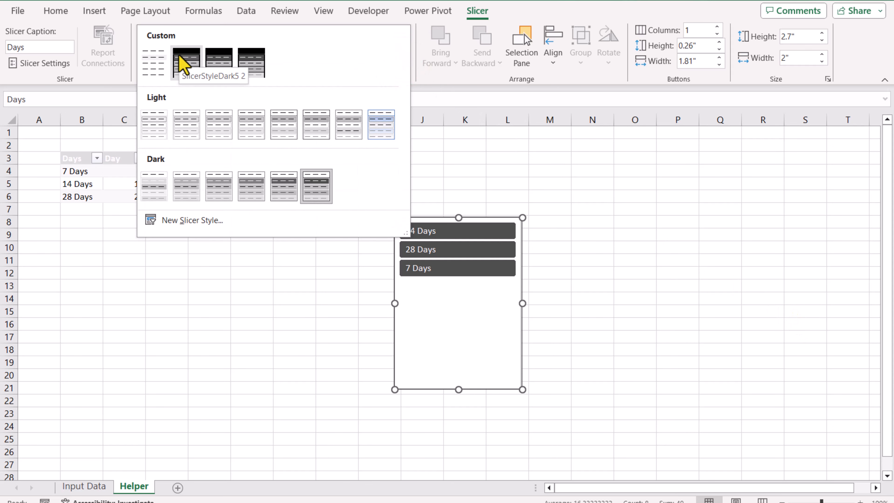
left_click(183, 63)
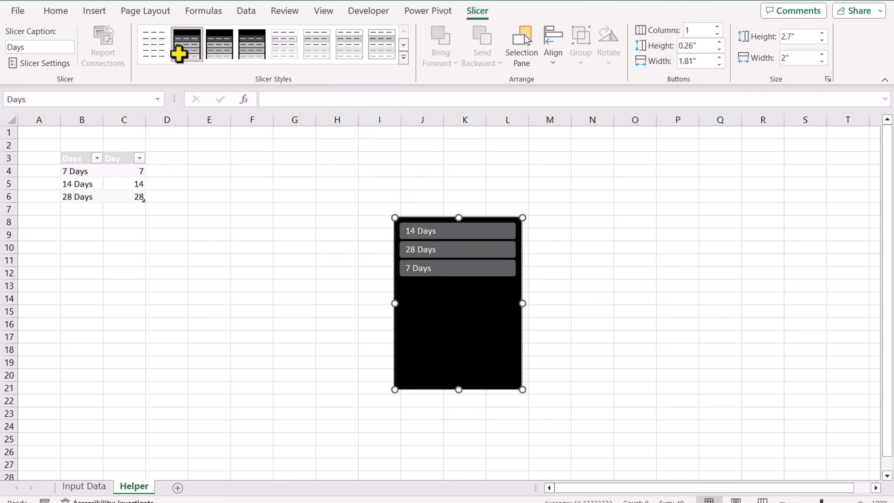
- Filter the table through the slicer, choosing 14 Days and then 28 Days
left_click(337, 145)
left_click(419, 231)
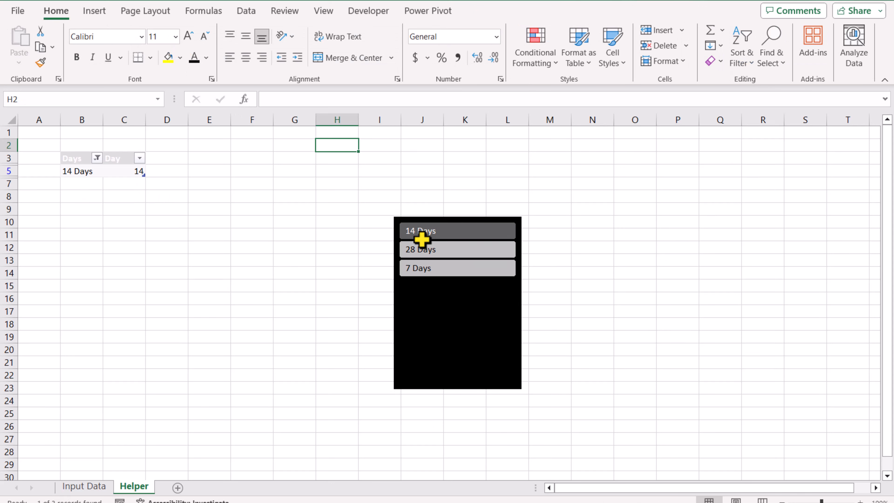
left_click(455, 248)
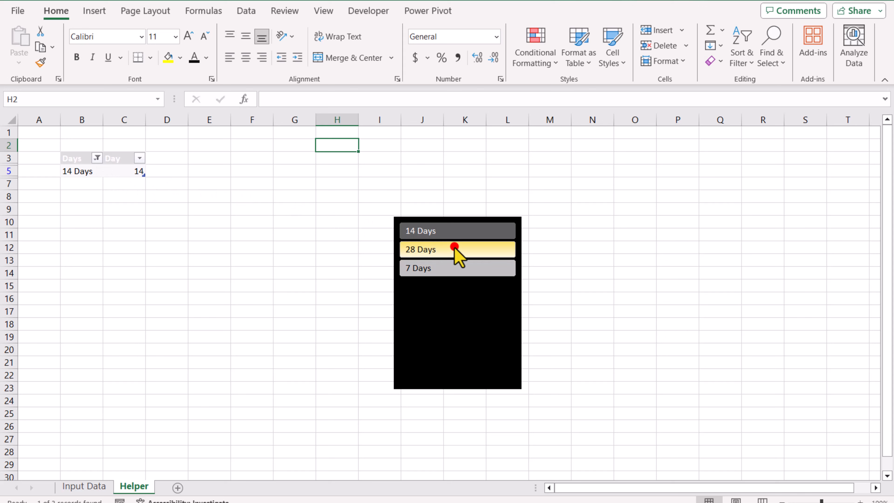
- In B11, enter =SUBTOTAL(109,Table3[Day]) to return the day count chosen in the slicer
left_click(80, 241)
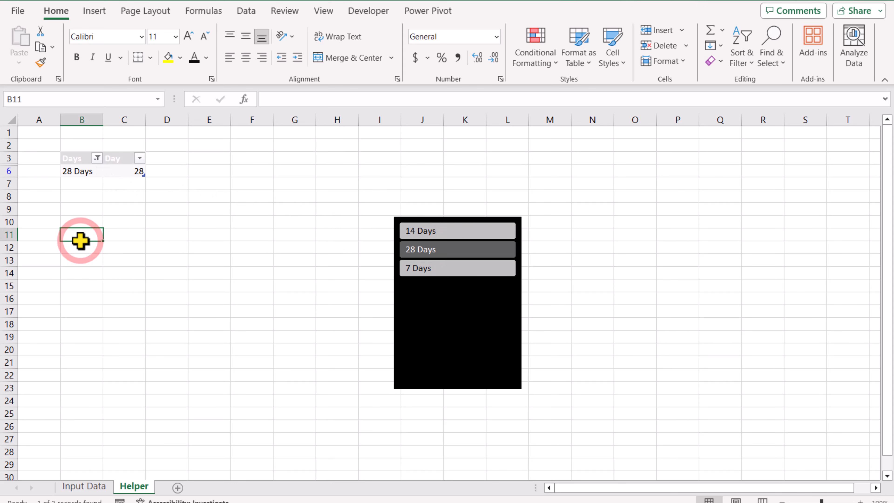
type("=s")
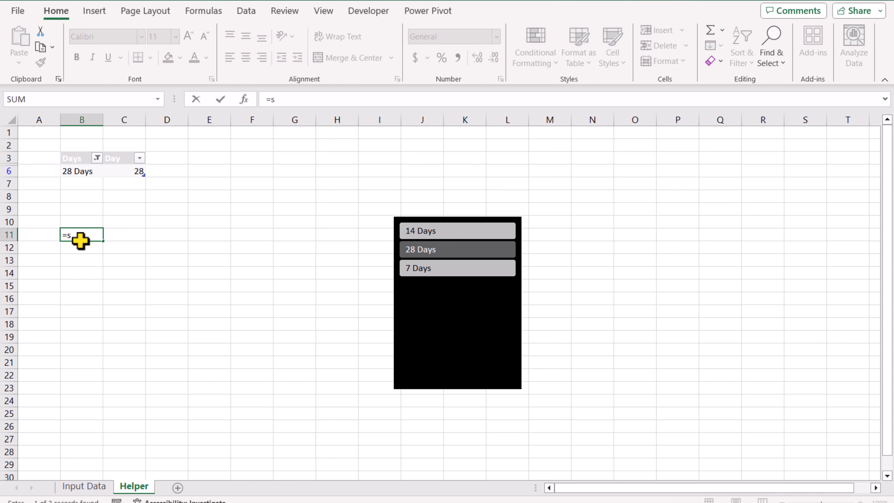
type("ubtotal(")
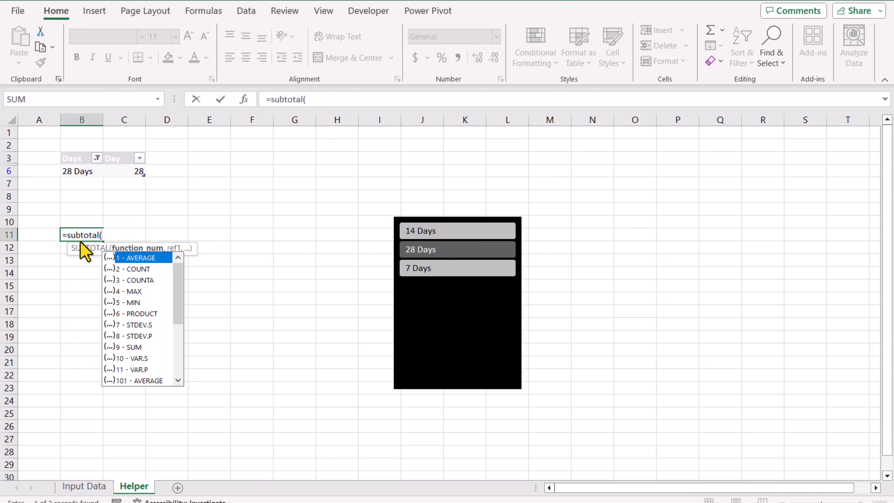
left_click_drag(178, 279, 178, 325)
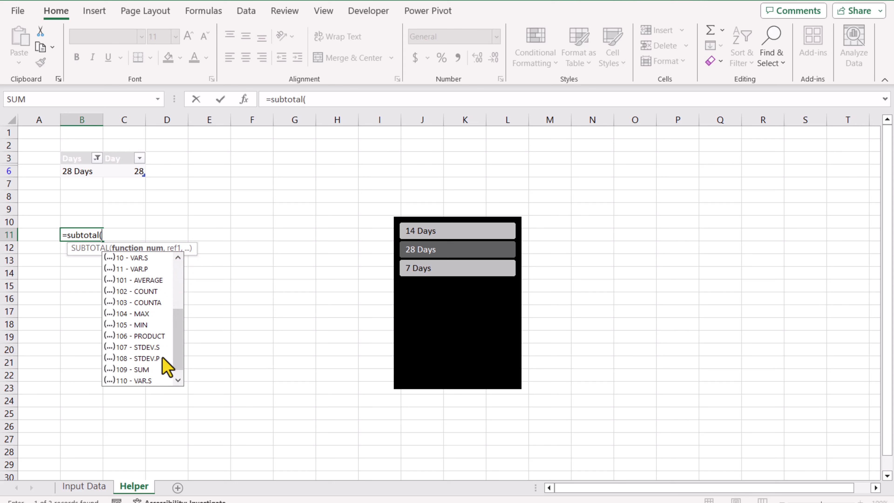
double_click(148, 369)
type(",")
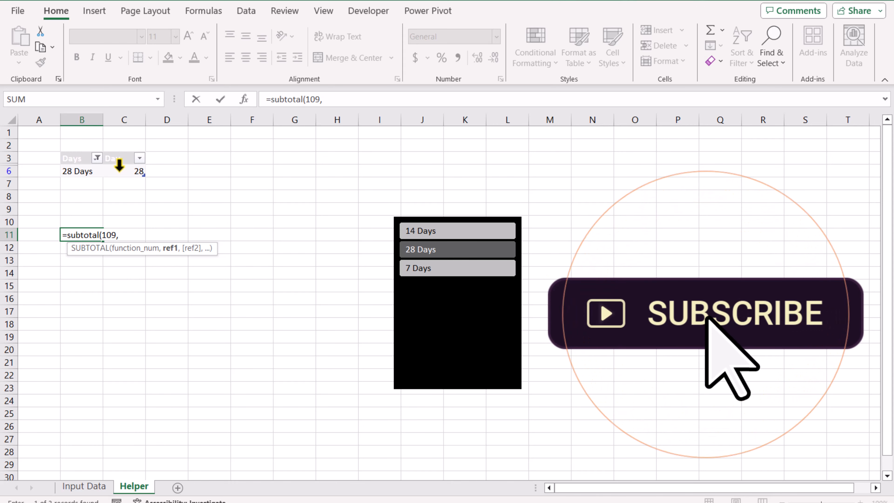
left_click(121, 150)
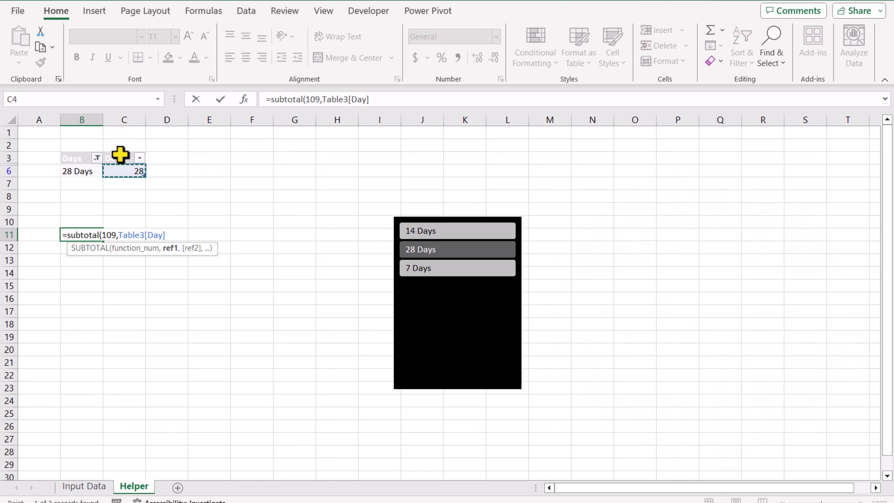
type(")")
key("Return")
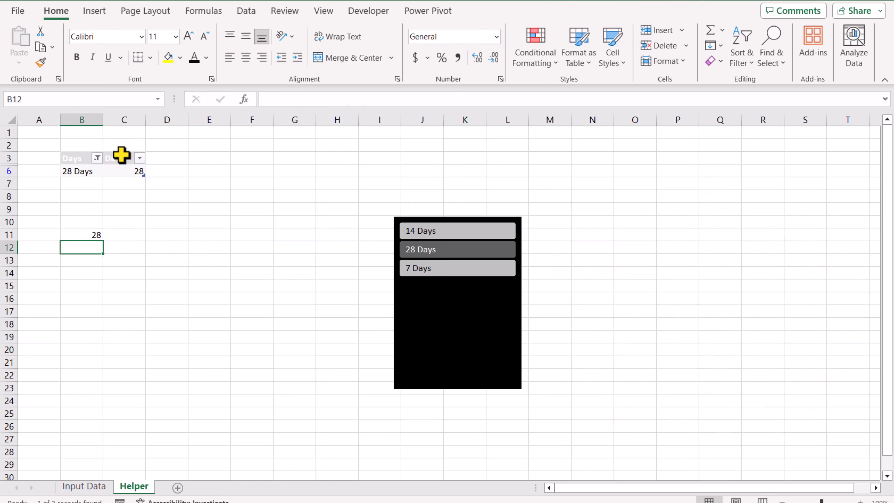
- Choose 14 Days in the slicer and prefix B11's formula with TODAY()- so it returns the start date
left_click(423, 234)
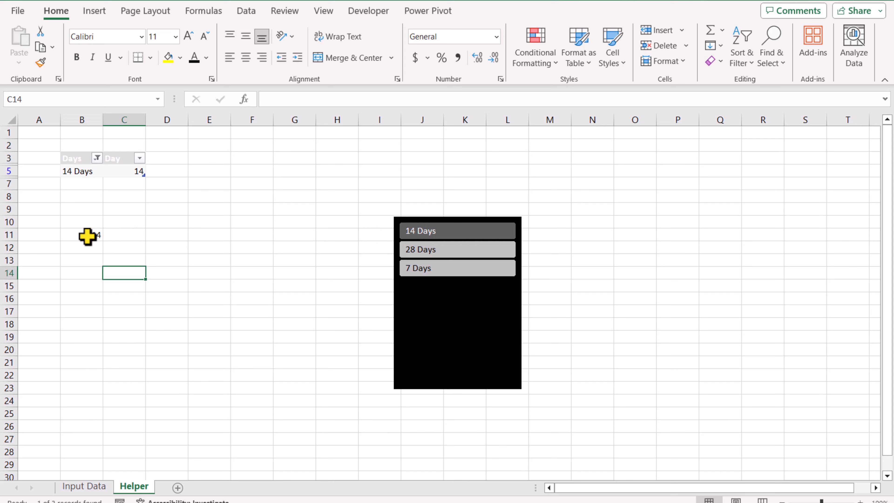
left_click(87, 236)
left_click(276, 95)
type("Today")
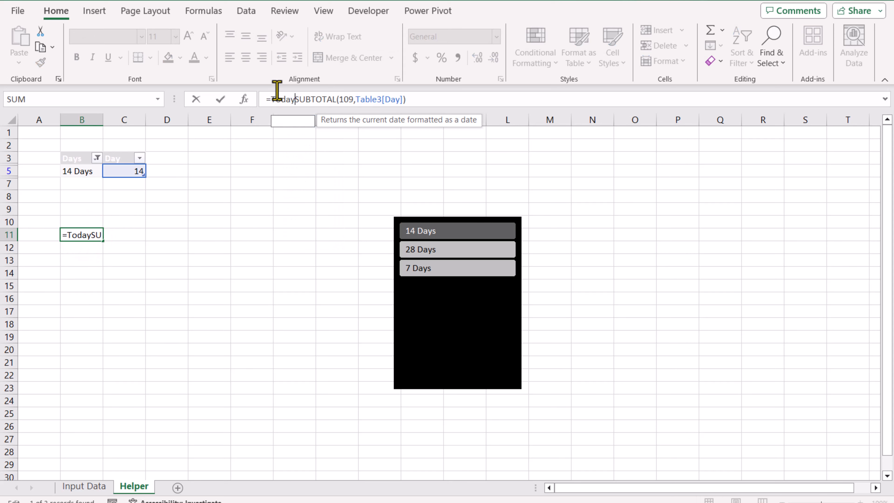
type("()")
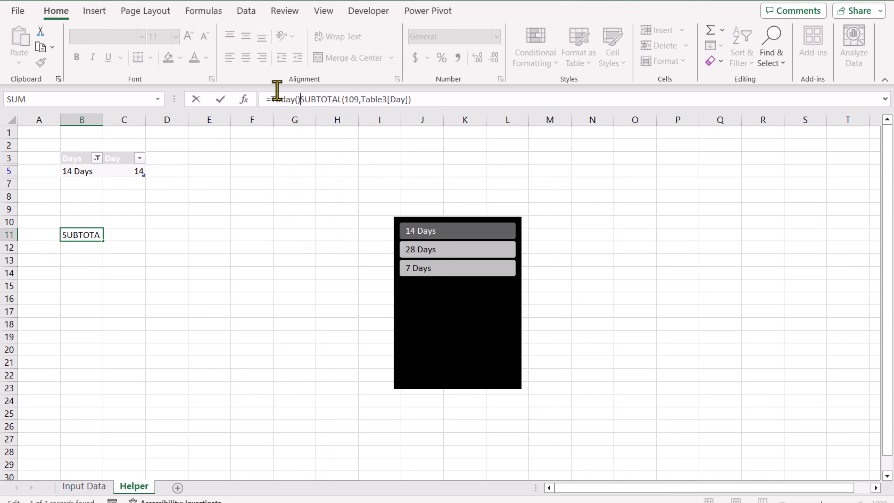
type("-")
key("Return")
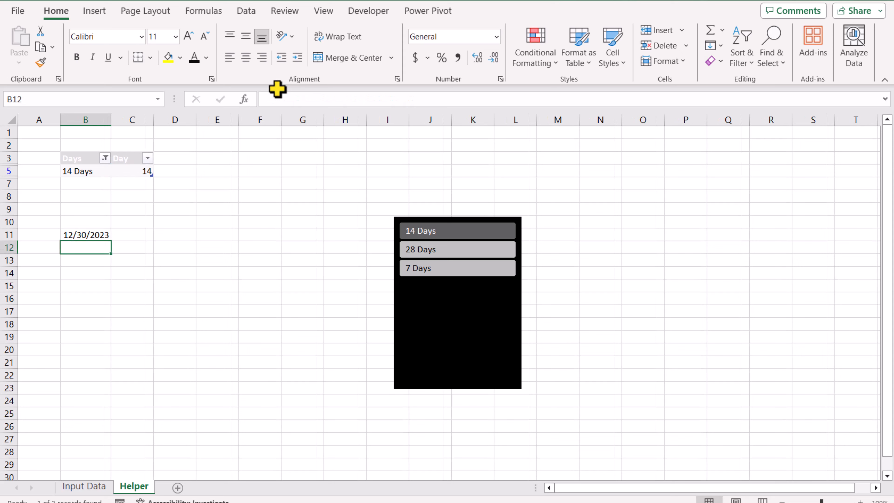
- Switch the slicer to 28 Days and then to 7 Days
left_click(417, 250)
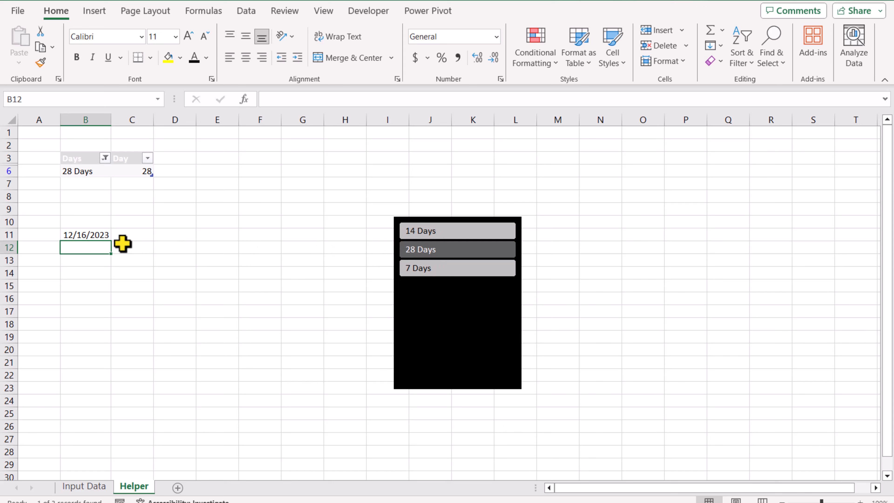
left_click(415, 268)
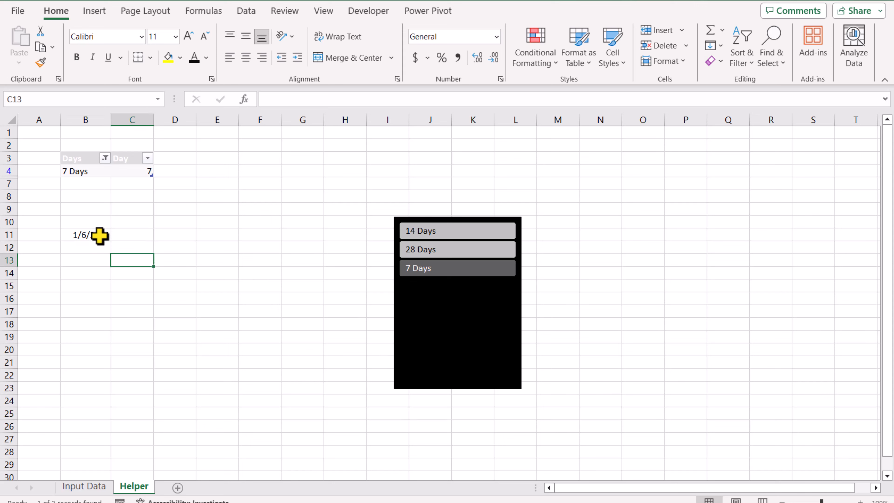
- Rewrite B11 as =FILTER(Table2,Table2[Date]>=TODAY()-SUBTOTAL(109,Table3[Day])) using the Input Data table
left_click(104, 233)
left_click_drag(441, 100, 273, 99)
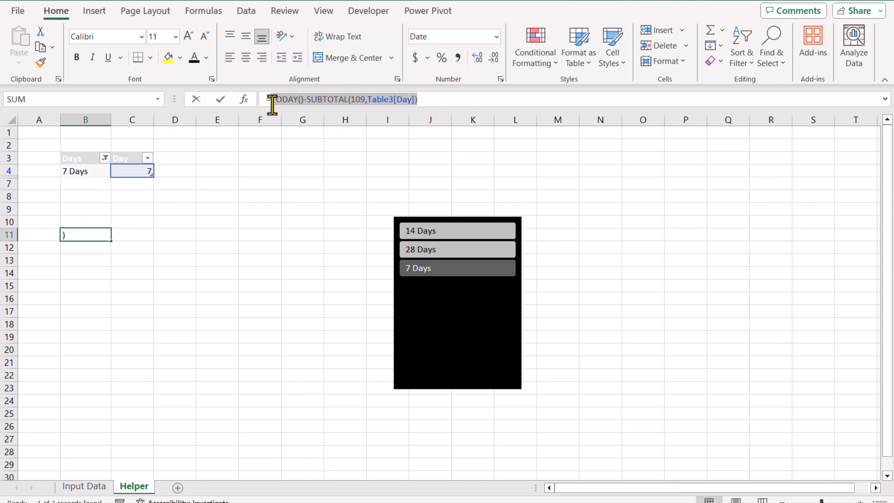
key("ctrl+x")
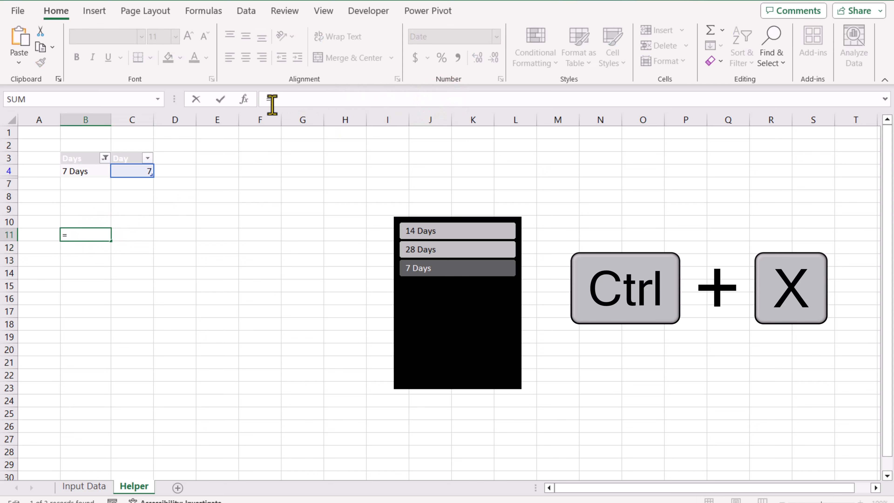
type("filter(")
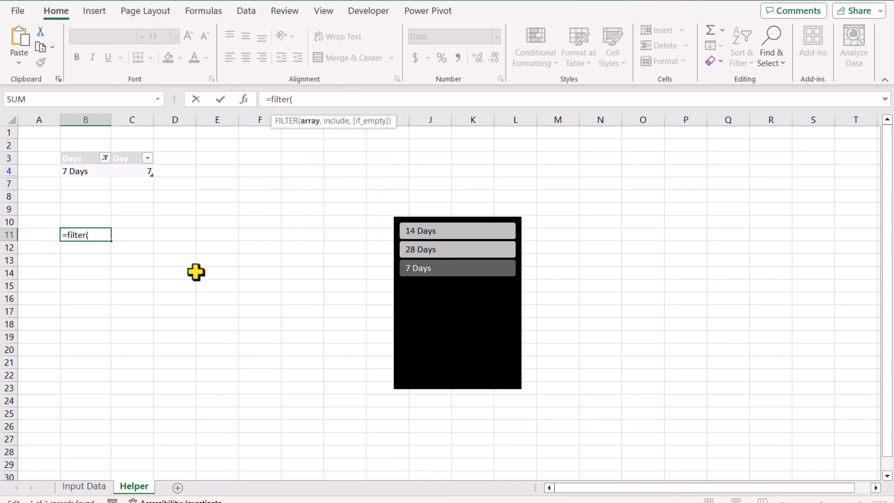
left_click(98, 491)
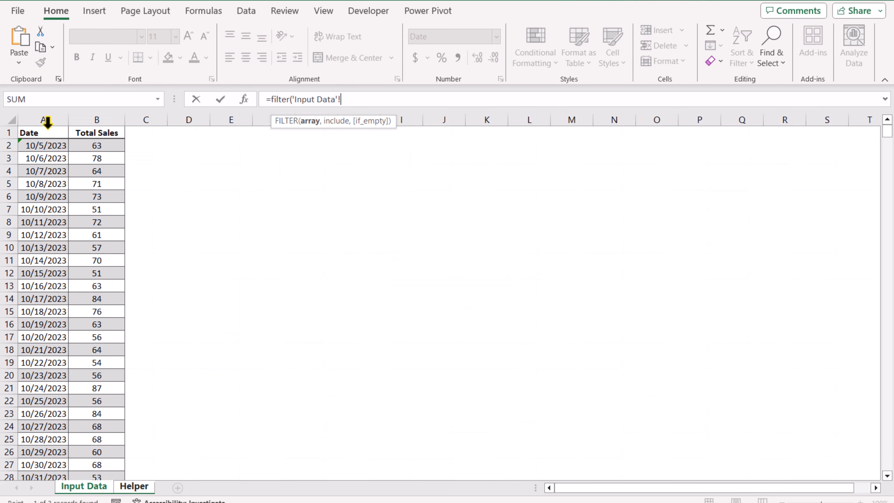
left_click_drag(47, 122, 81, 128)
type(",")
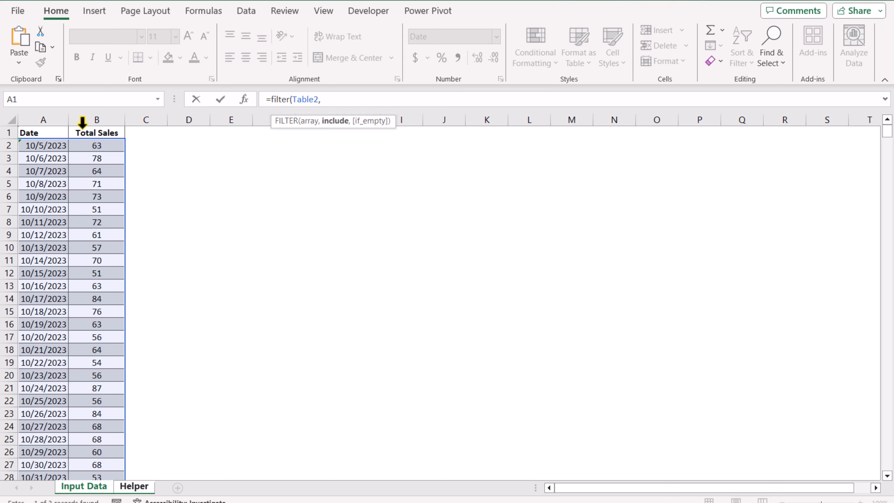
left_click(82, 123)
type(">=")
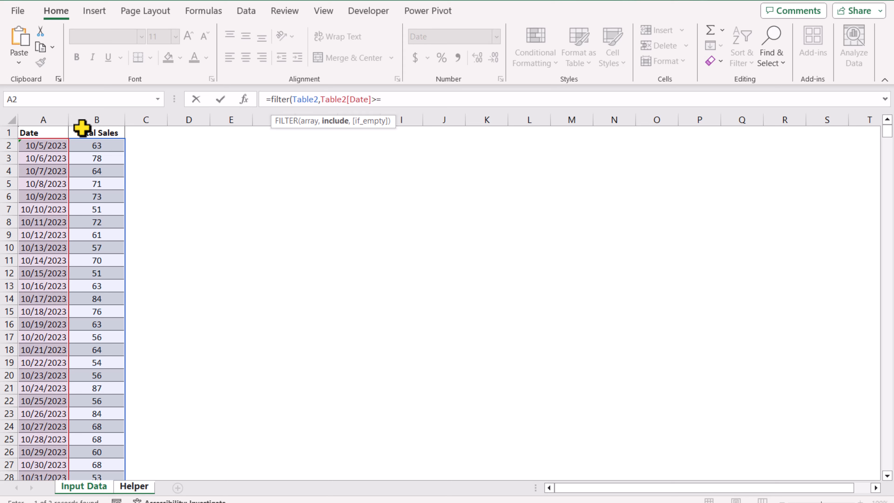
key("ctrl+v")
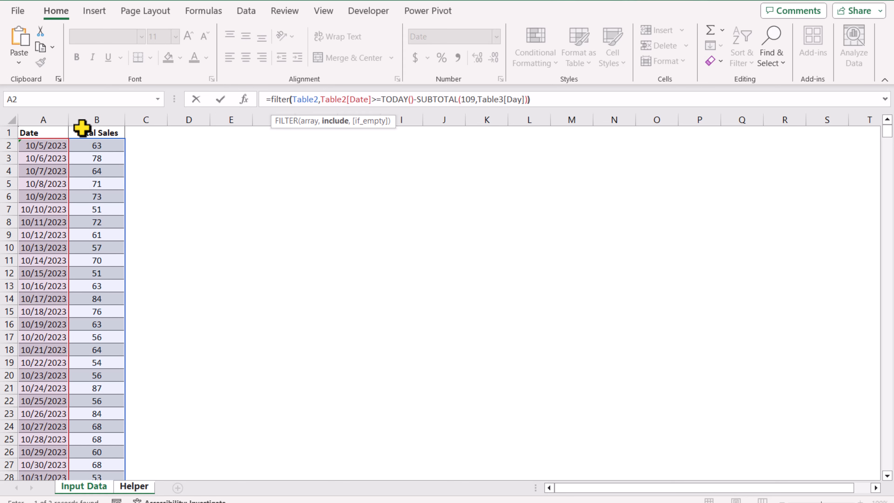
key("Return")
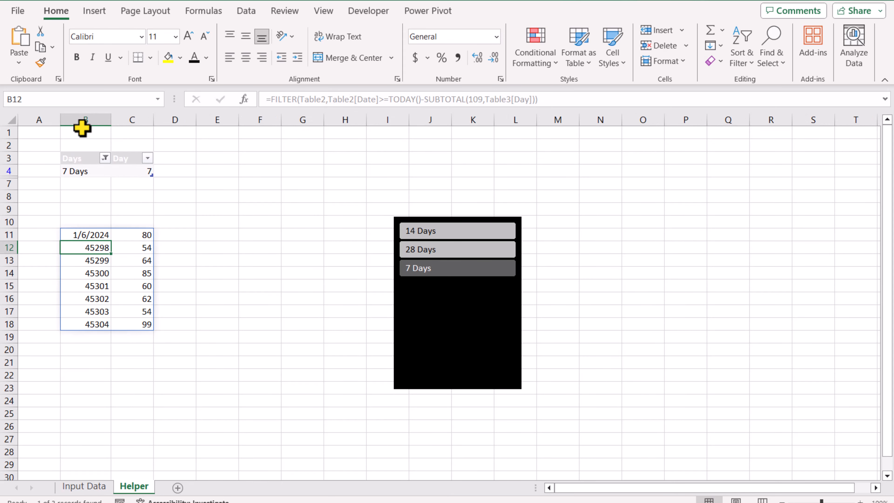
- Switch the slicer to 14 Days and then 28 Days to check the filtered rows
left_click(413, 233)
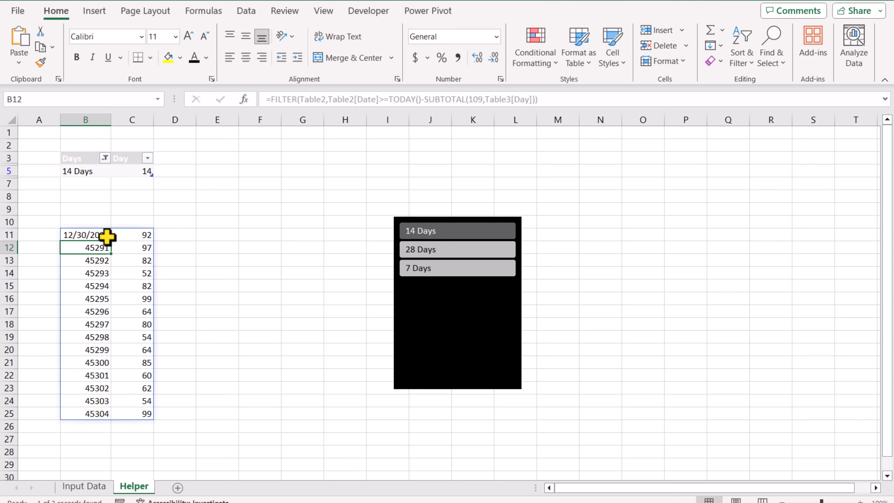
left_click(409, 250)
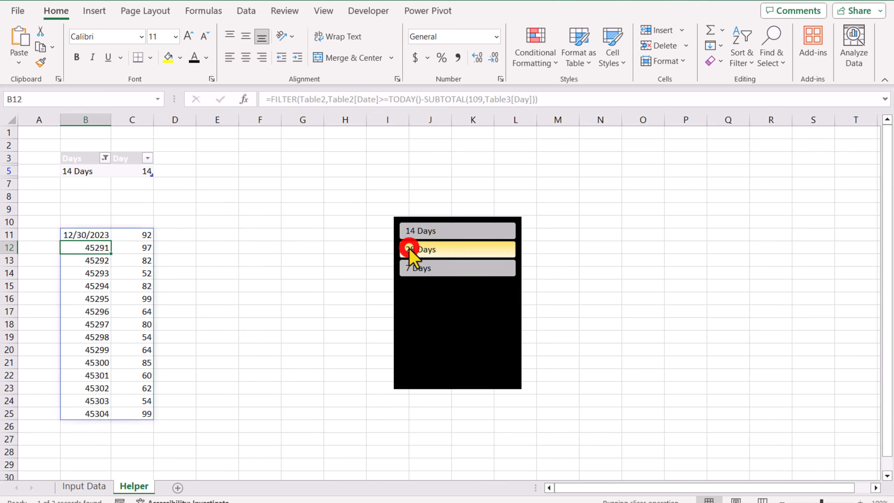
scroll(192, 248, "down", 4)
scroll(190, 249, "up", 4)
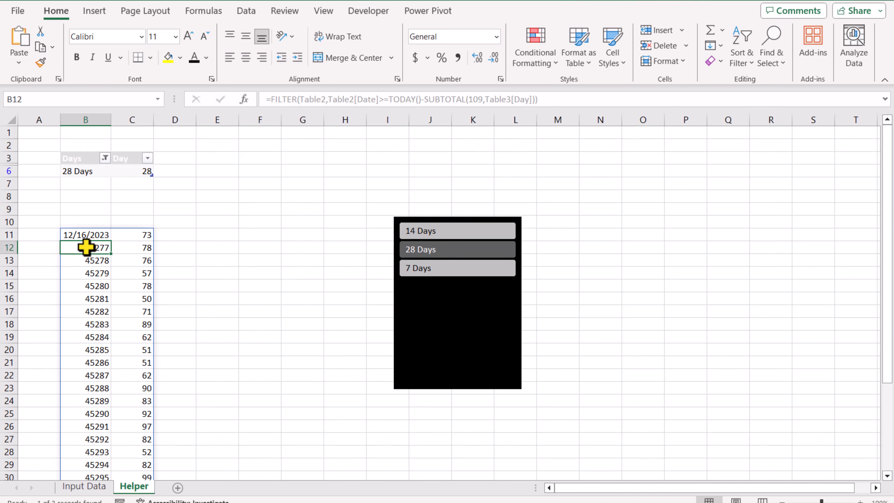
- Format the filtered date column in B as Short Date
left_click_drag(86, 247, 111, 458)
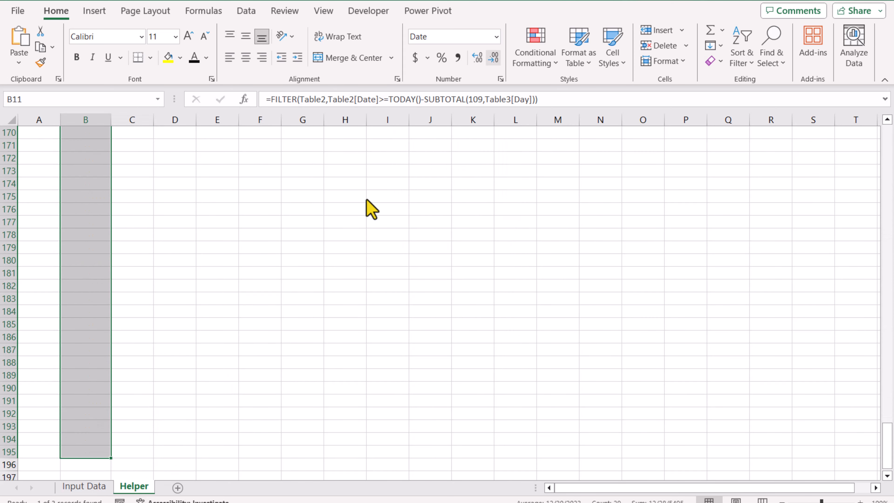
left_click(497, 37)
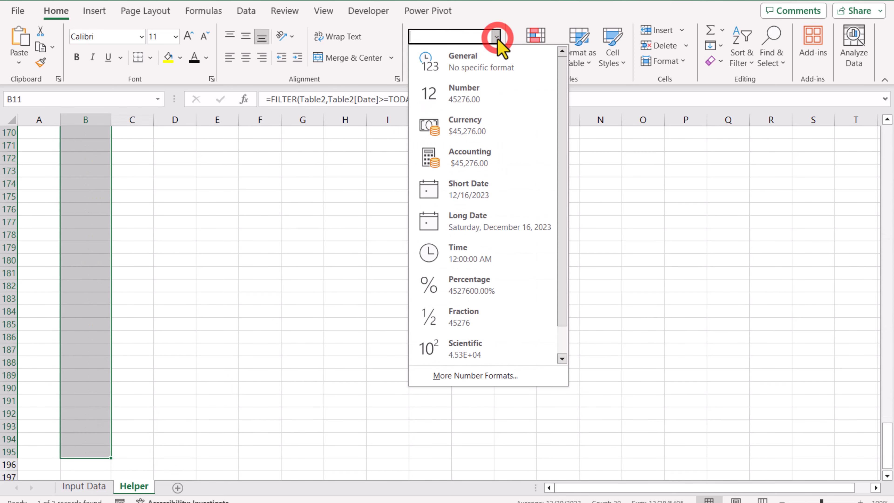
left_click(456, 195)
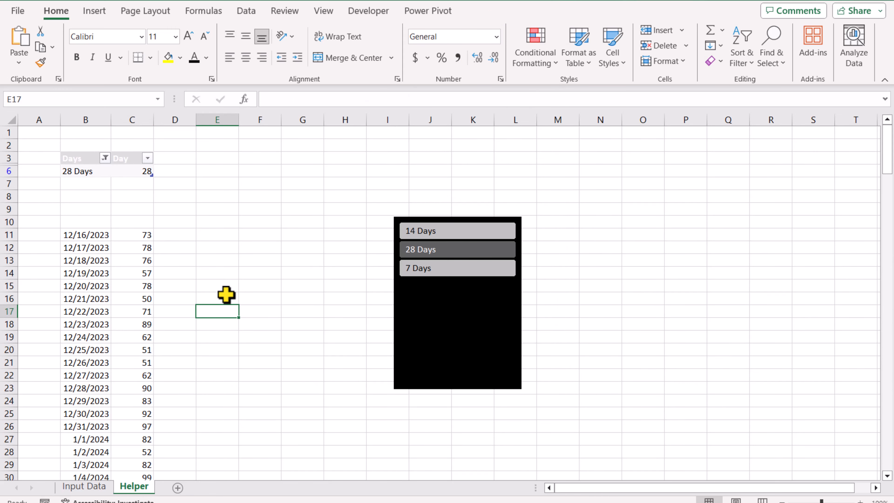
- Select the spilled date and sales range and insert a recommended Clustered Column chart
left_click(124, 305)
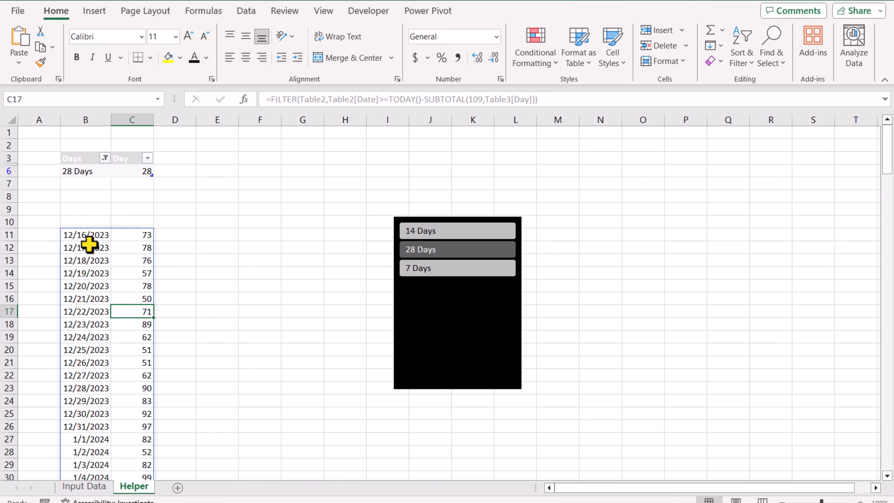
left_click_drag(83, 234, 124, 384)
left_click(121, 304)
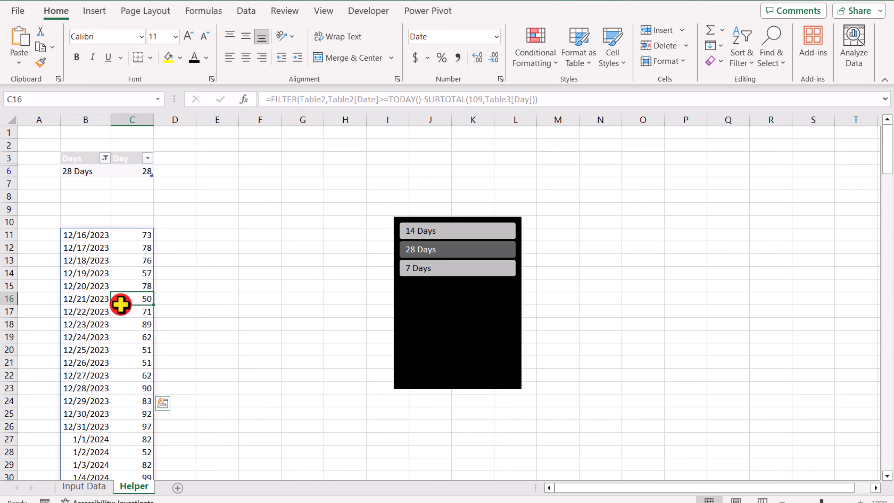
left_click(92, 10)
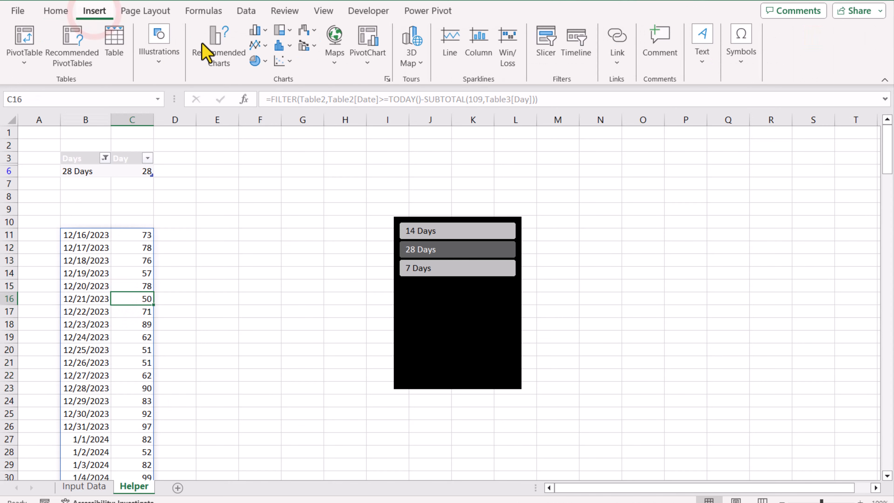
left_click(226, 53)
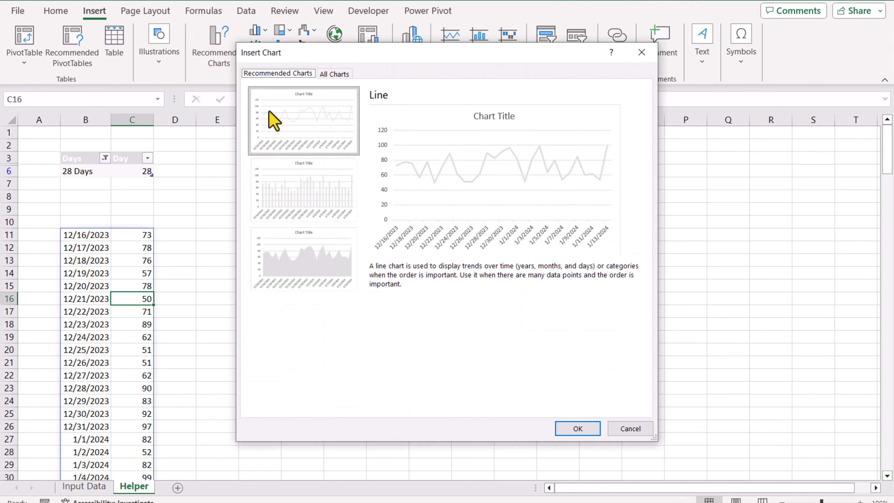
left_click(322, 203)
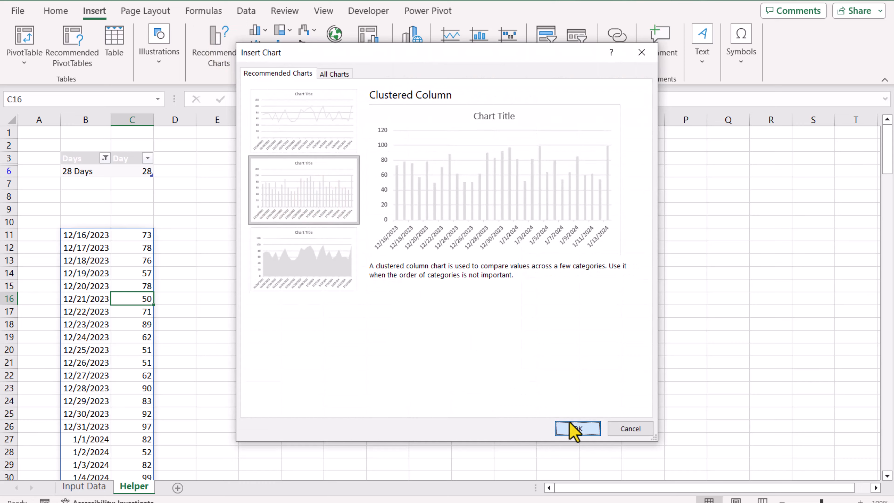
left_click(574, 429)
- Move the chart below the slicer and delete its chart title
left_click_drag(386, 219, 383, 305)
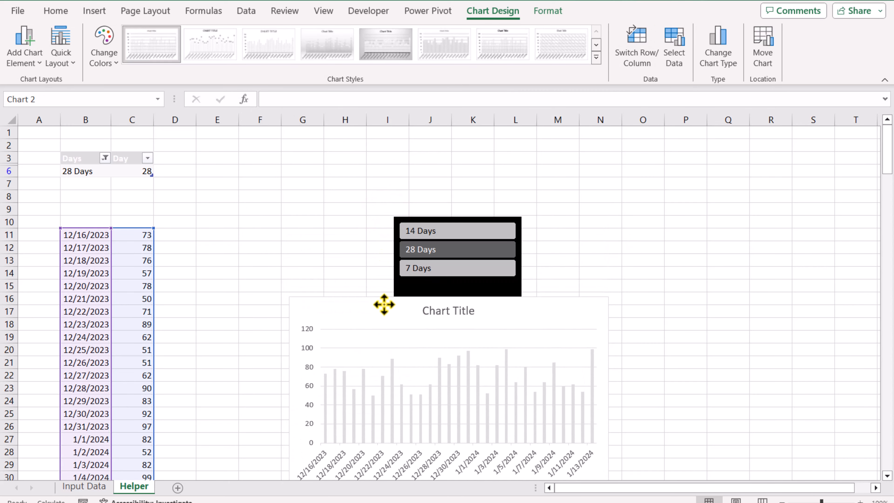
left_click(443, 313)
key("Delete")
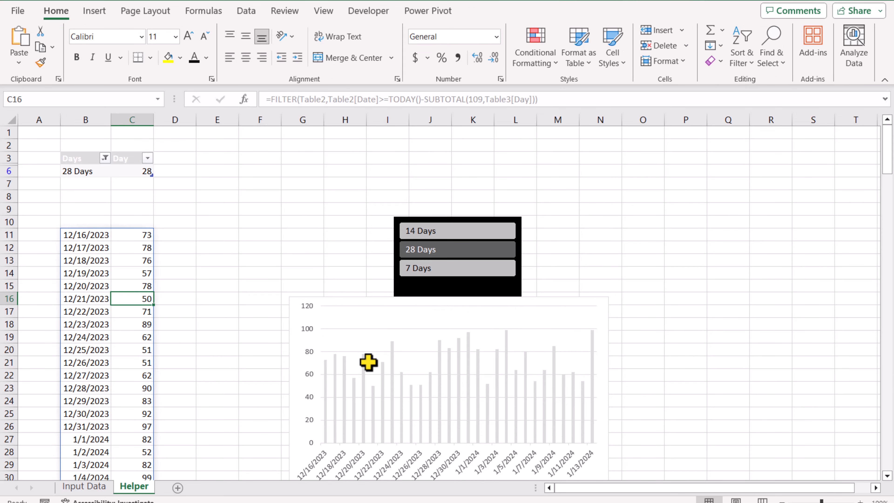
- Add a new worksheet
left_click(178, 489)
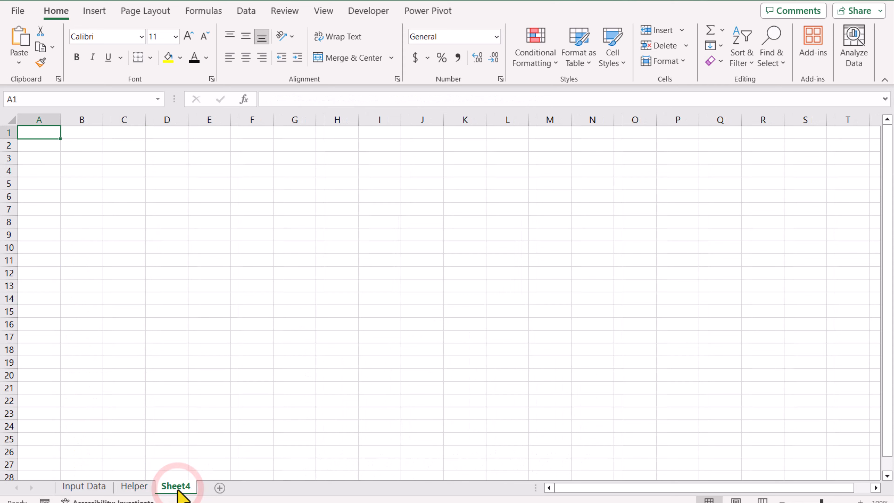
- Rename the new worksheet to Dashboard
right_click(178, 491)
left_click(215, 321)
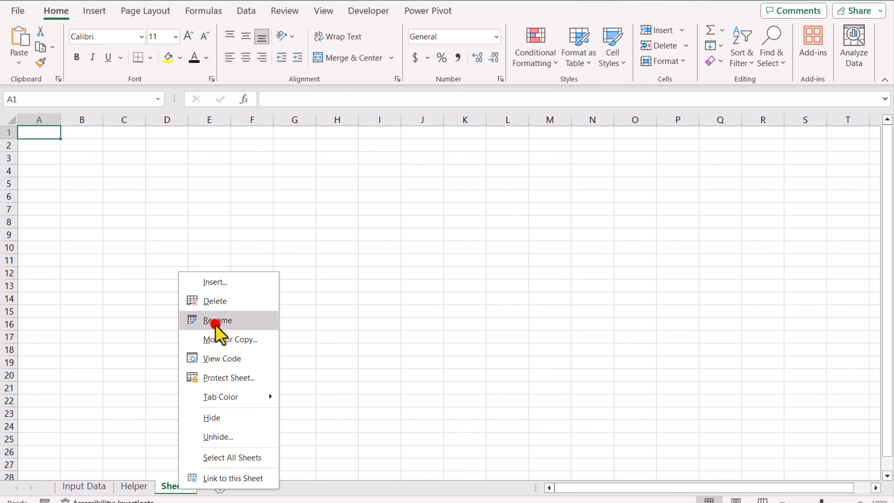
type("Dashbo")
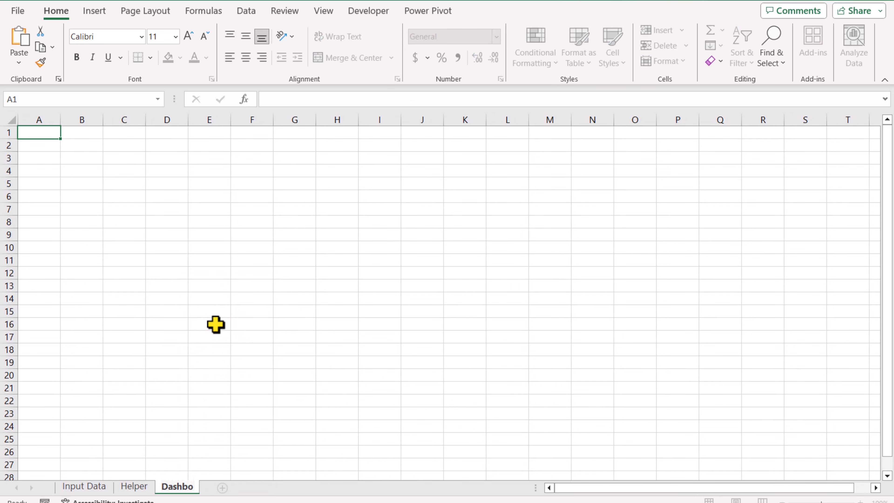
type("ard")
key("Return")
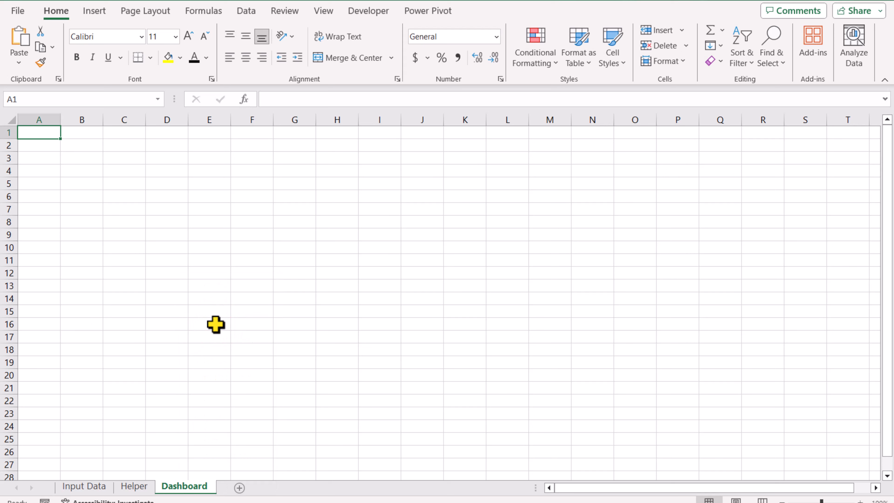
- Select the visible sheet area from A1 to about T28 and fill it with black
left_click_drag(34, 133, 877, 463)
scroll(876, 462, "up", 1)
left_click(180, 60)
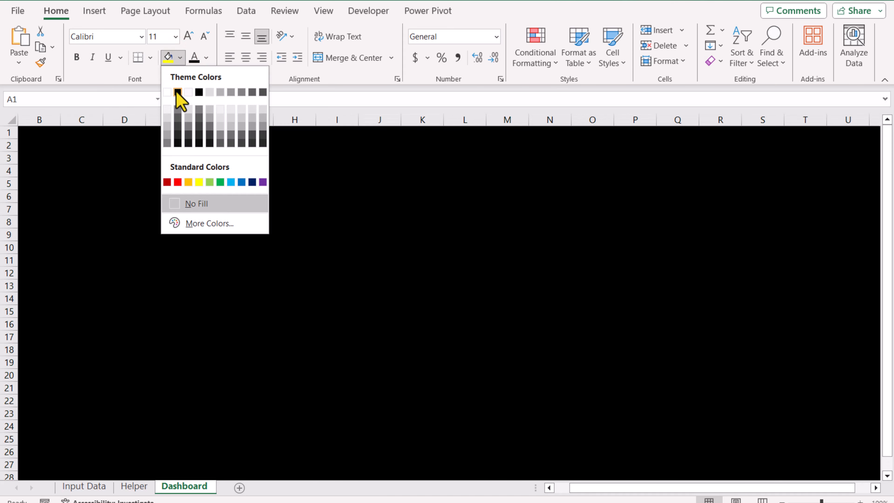
left_click(176, 93)
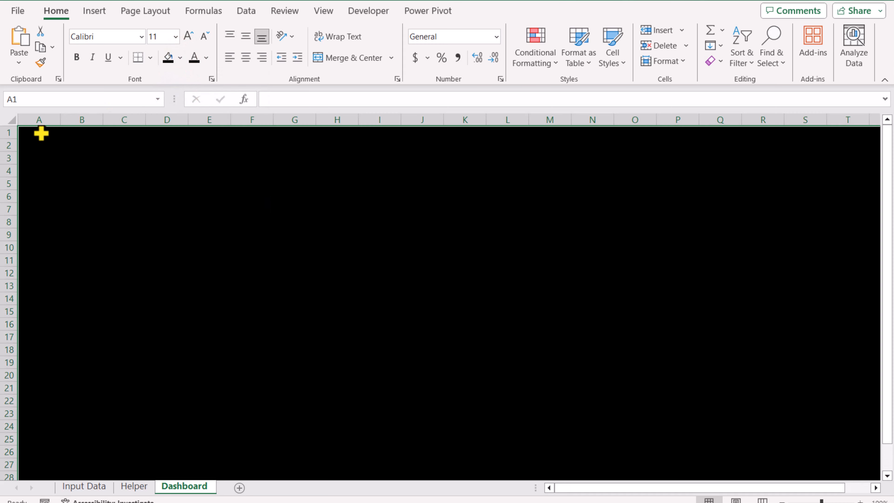
- Merge and center A1:T3 and enter the title My Dashboard
mouse_move(40, 134)
left_mouse_down()
mouse_move(40, 145)
mouse_move(422, 184)
mouse_move(849, 158)
left_mouse_up()
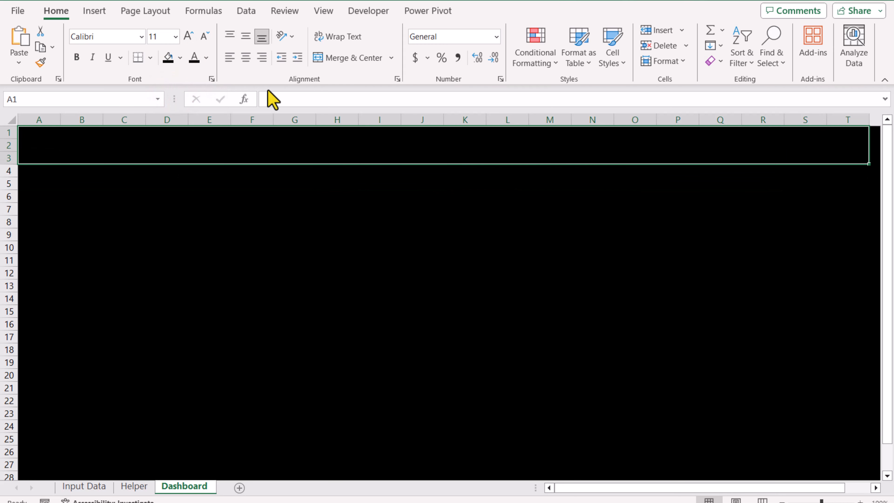
left_click(354, 58)
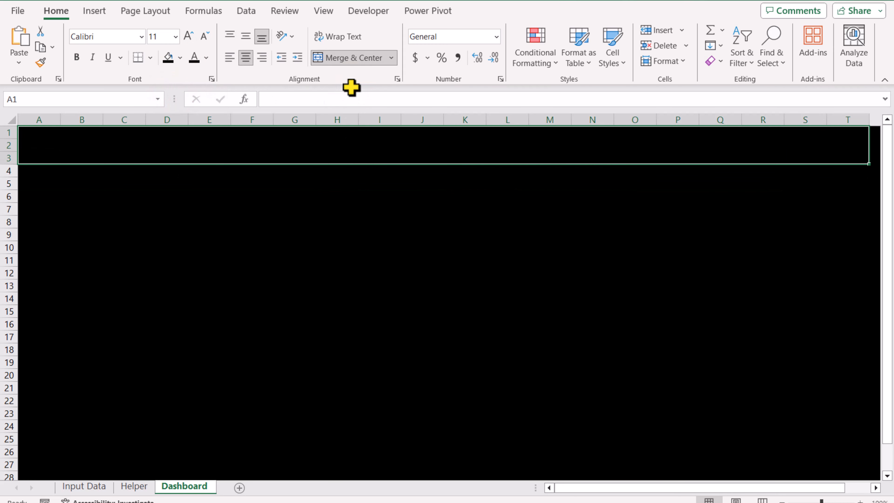
type("My Dashboard")
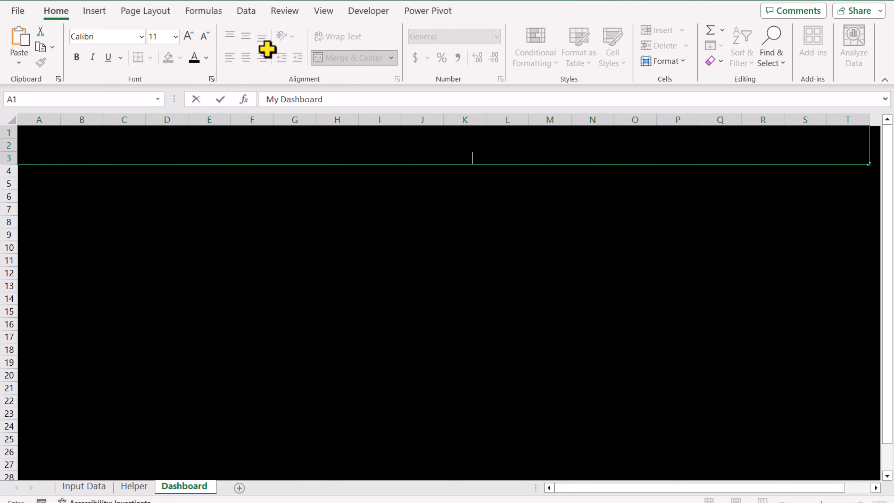
key("Return")
- Middle-align the title and increase its font size to 24
left_click(246, 37)
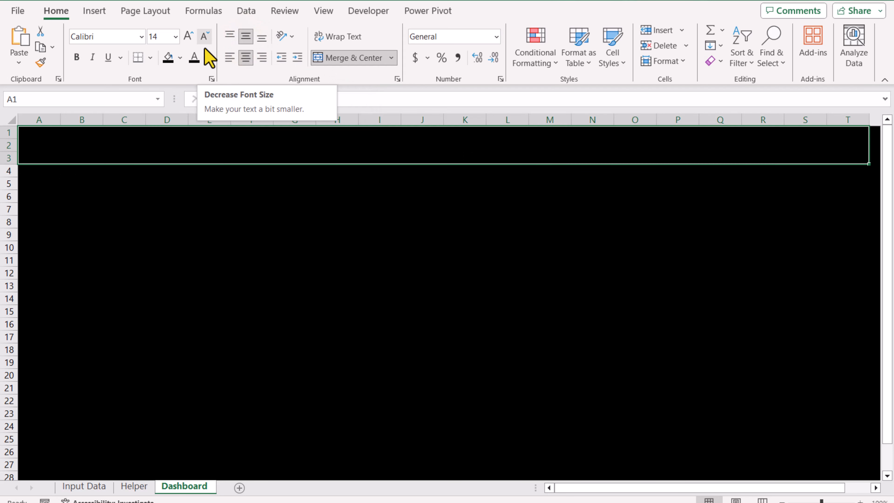
left_click(190, 36)
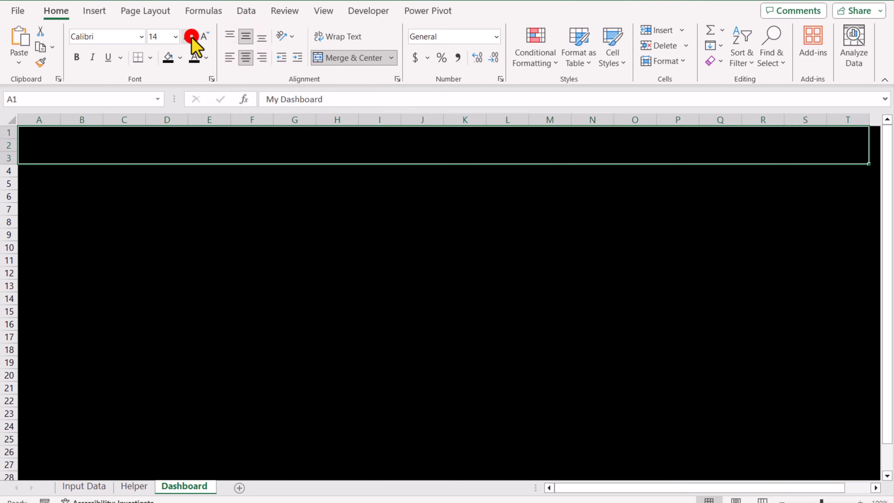
left_click(190, 35)
left_click(189, 35)
left_click(189, 36)
left_click(189, 36)
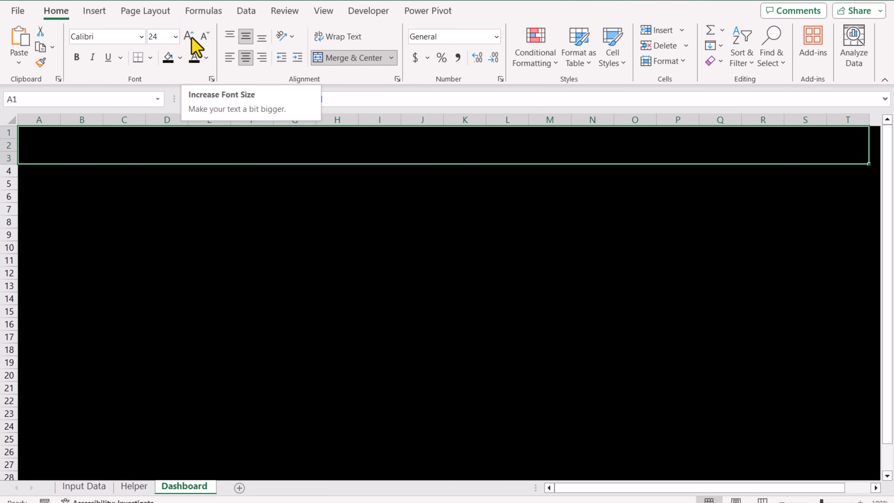
- Set the title's font color to white and make it bold
left_click(206, 58)
left_click(193, 112)
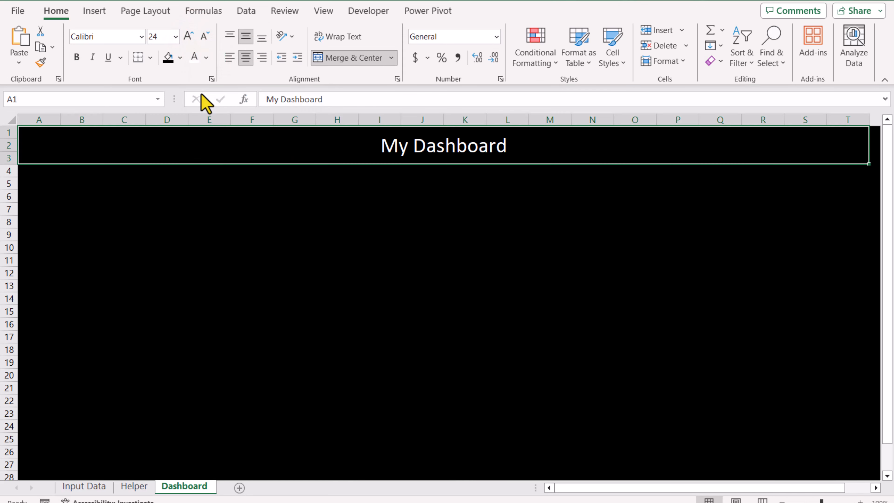
left_click(77, 57)
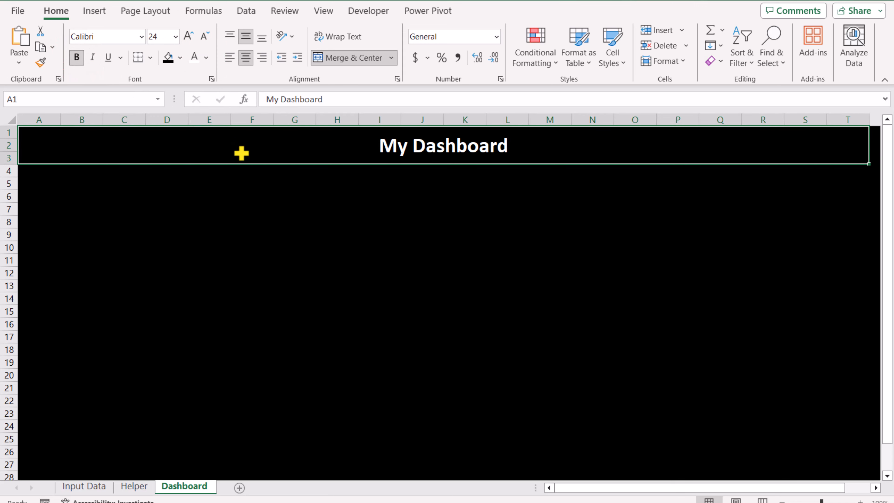
- Apply a thick white bottom border beneath the merged title cells
left_click(150, 57)
mouse_move(260, 445)
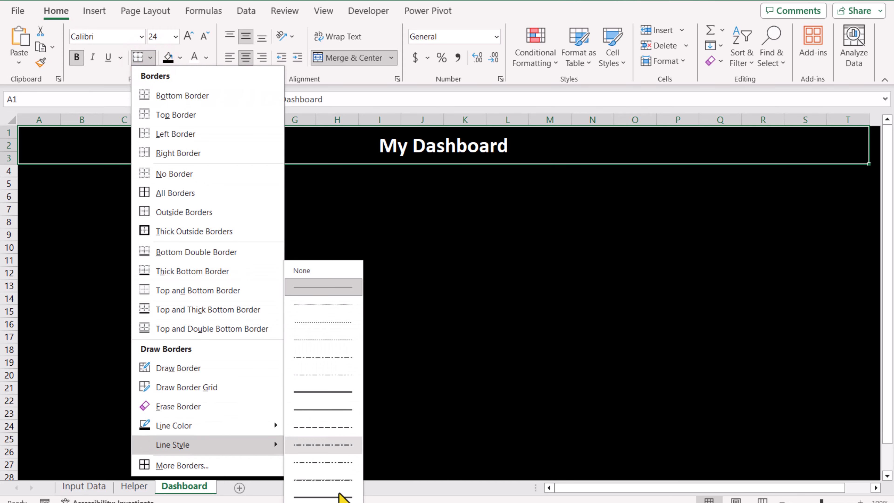
left_click(340, 496)
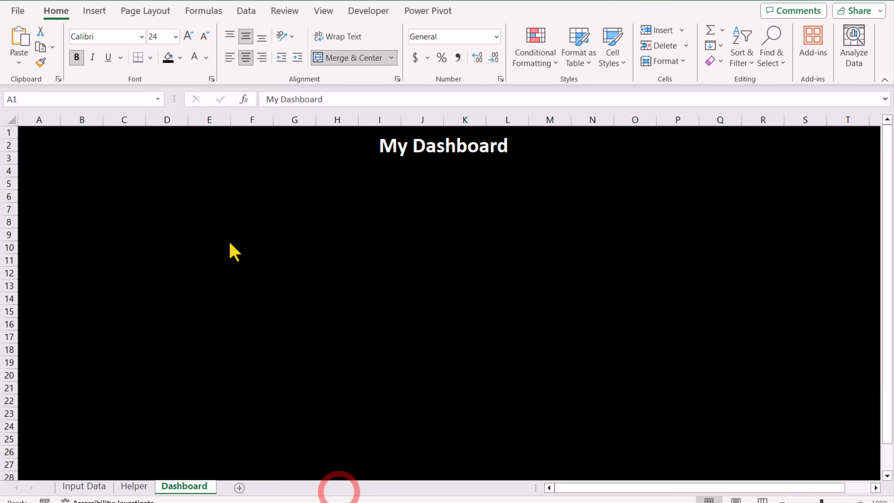
left_click(150, 56)
mouse_move(226, 426)
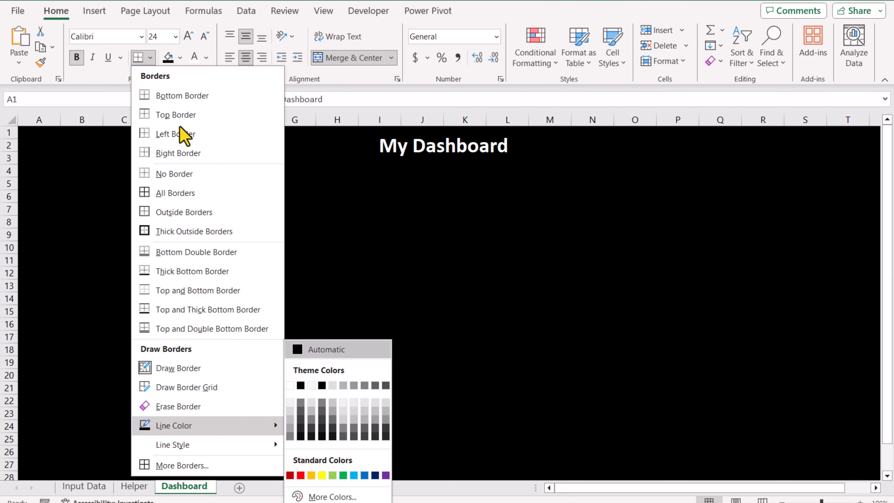
left_click(292, 385)
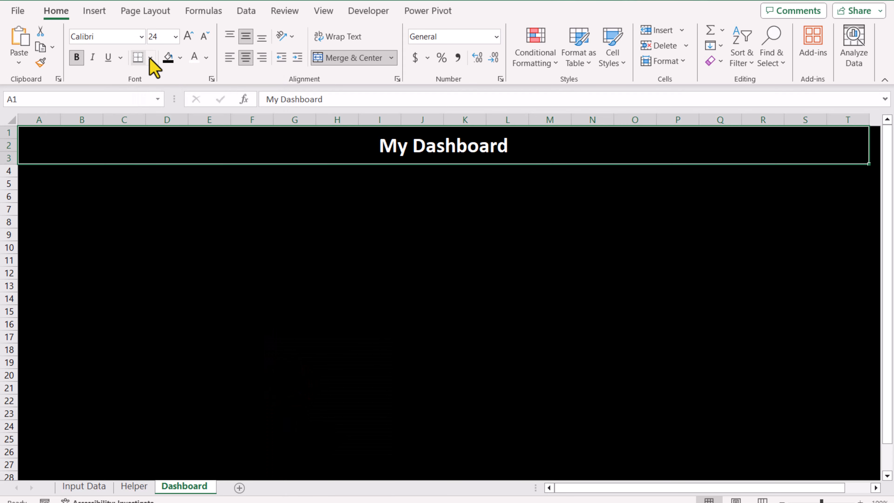
left_click(150, 58)
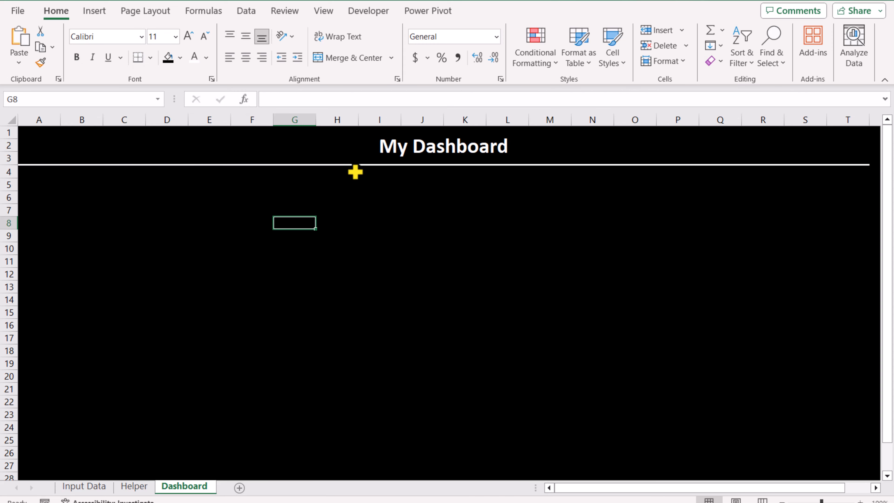
- Cut the chart and the slicer from the Helper sheet and paste them onto the Dashboard sheet
left_click(133, 487)
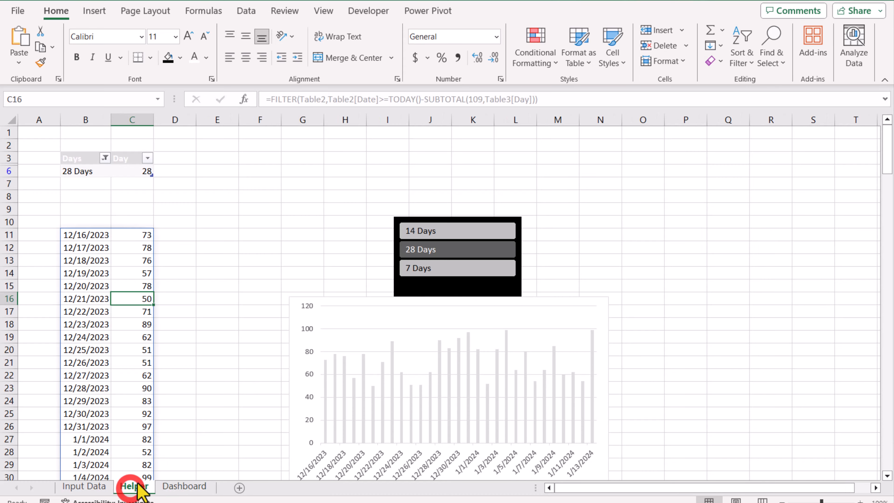
left_click(327, 300)
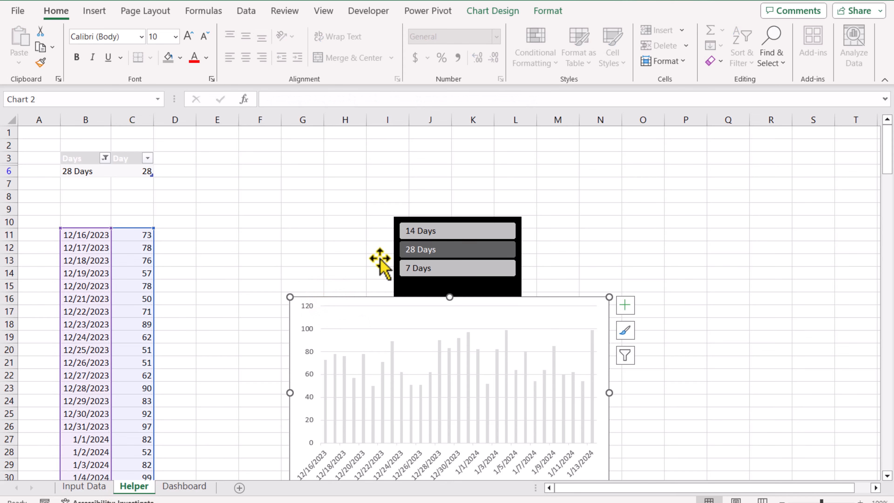
left_click(430, 219, "ctrl")
key("ctrl+x")
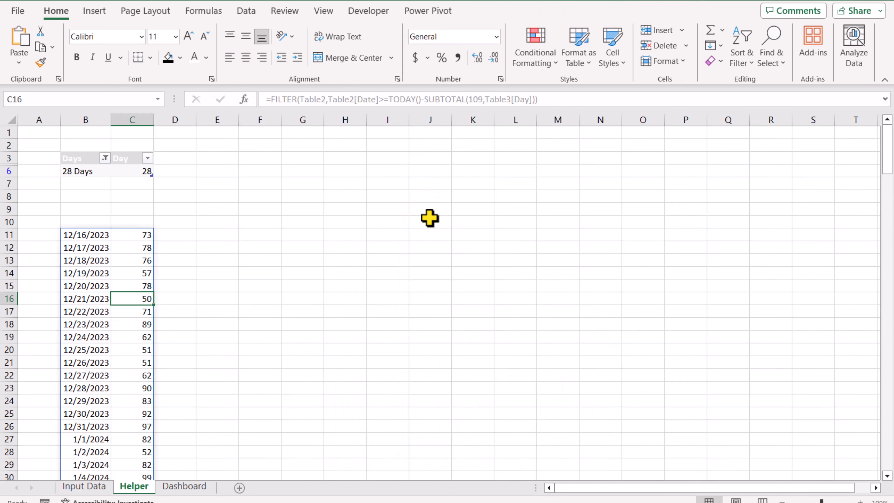
left_click(204, 487)
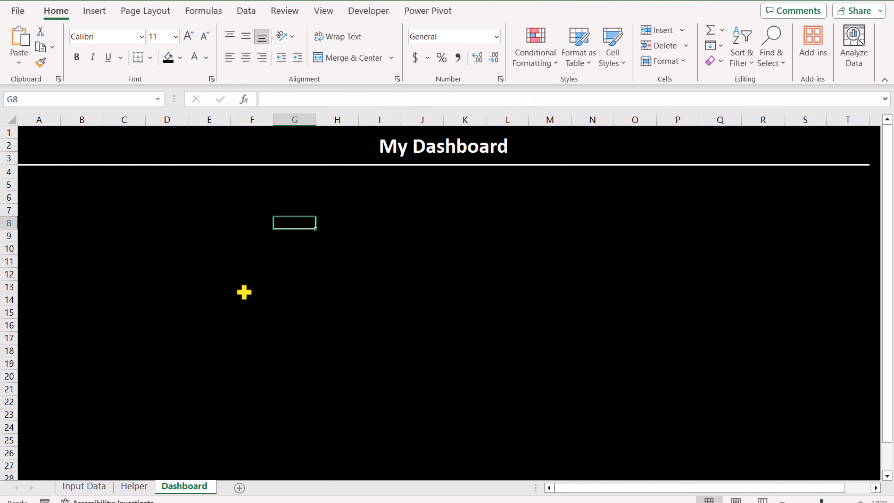
key("ctrl+v")
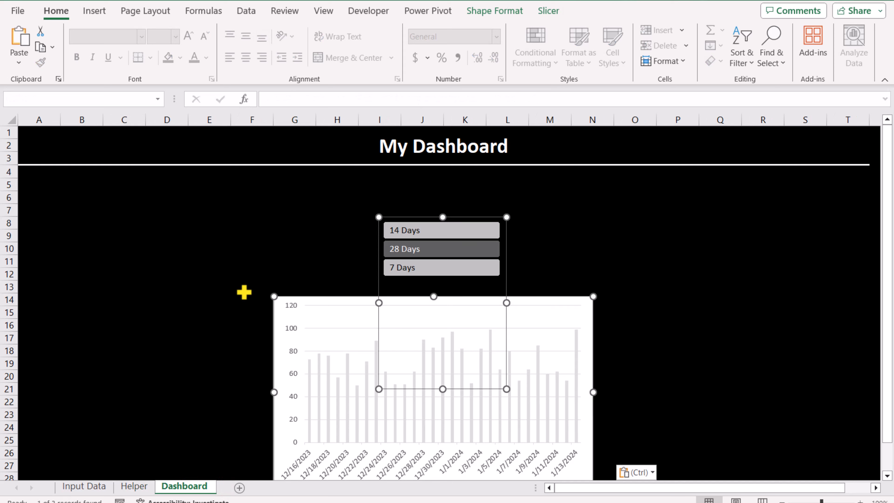
- Set the slicer to show its buttons in 3 columns
left_click(256, 262)
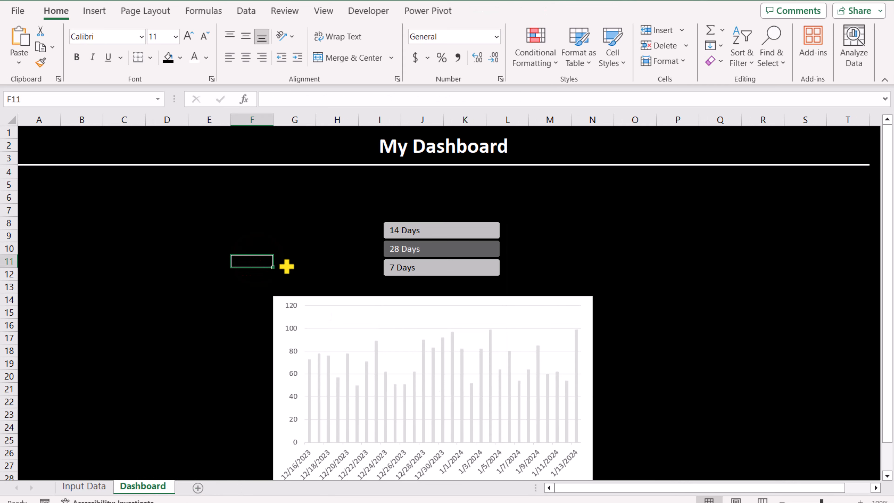
left_click(419, 221)
left_click(478, 11)
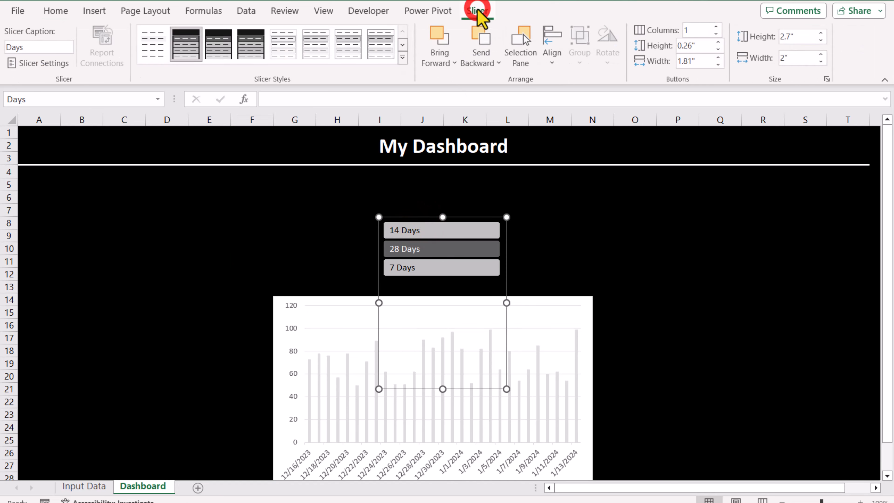
left_click(717, 26)
left_click(716, 26)
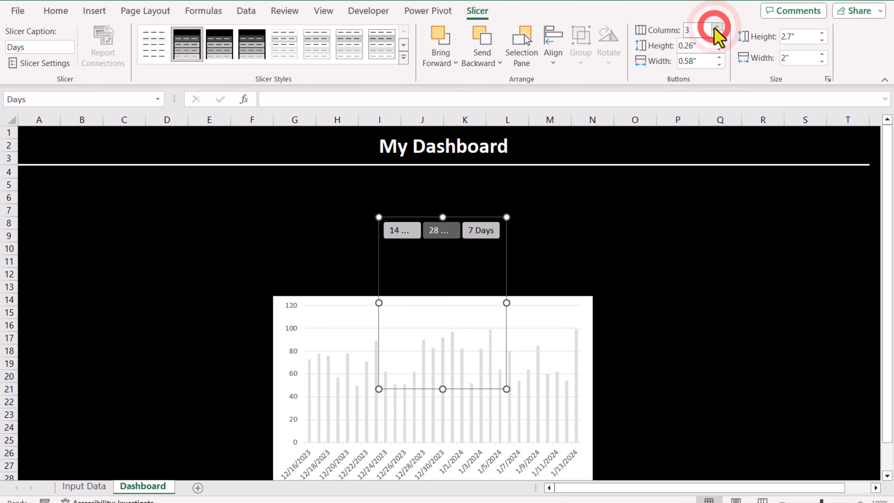
- Position the slicer below the title and move the chart up beneath the slicer
left_click_drag(506, 303, 306, 197)
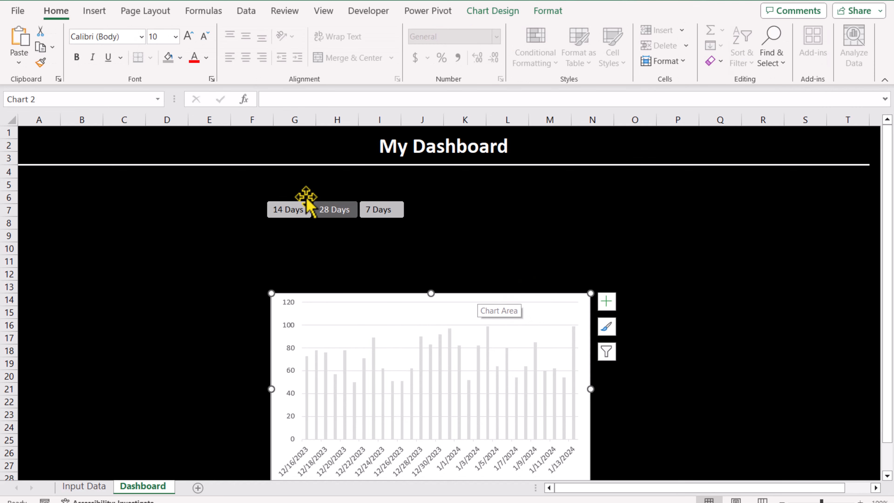
left_click_drag(478, 300, 582, 367)
- Open Format Data Series for the chart's columns and reduce the gap width to about 20%
left_click(580, 367)
right_click(582, 369)
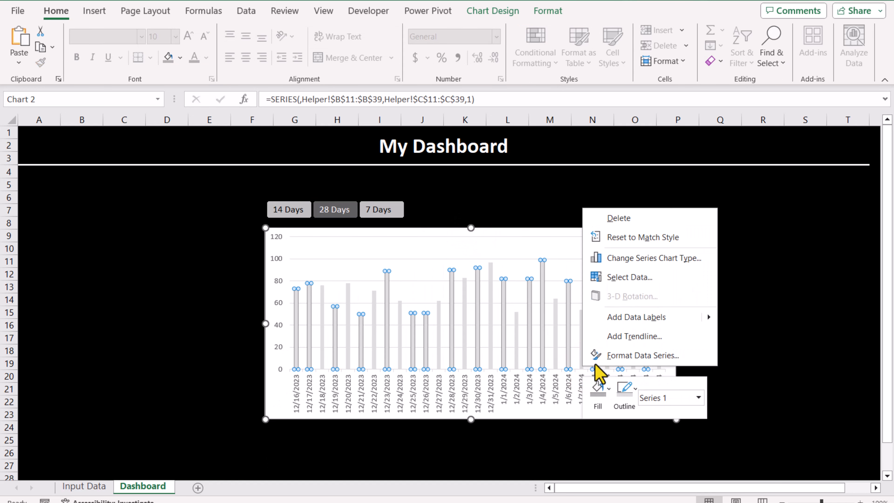
left_click(606, 361)
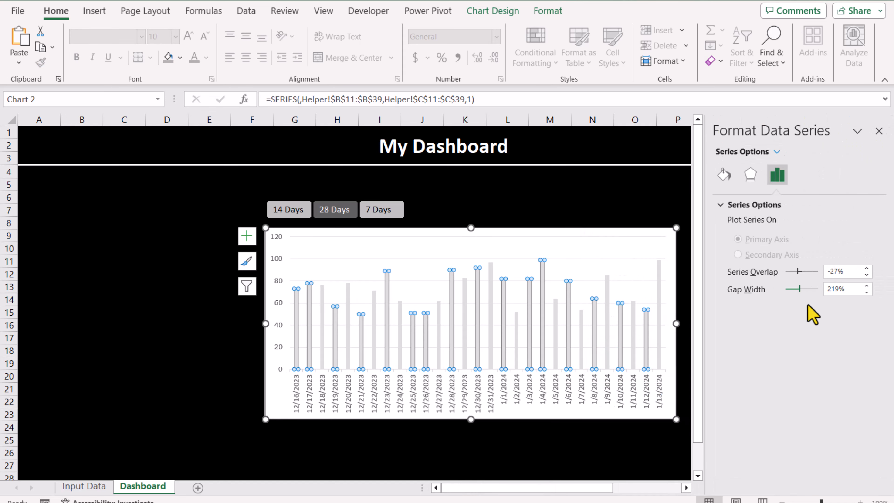
left_click(808, 304)
left_click(866, 292)
left_click(867, 293)
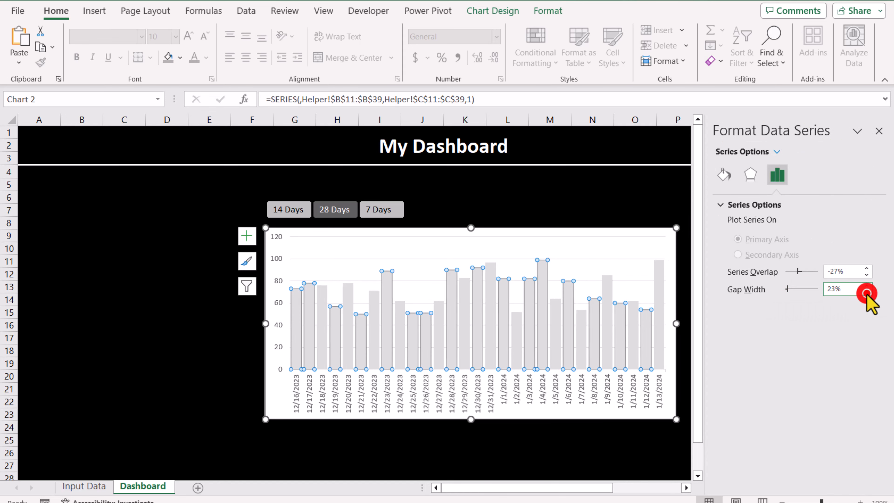
left_click(866, 292)
left_click(867, 292)
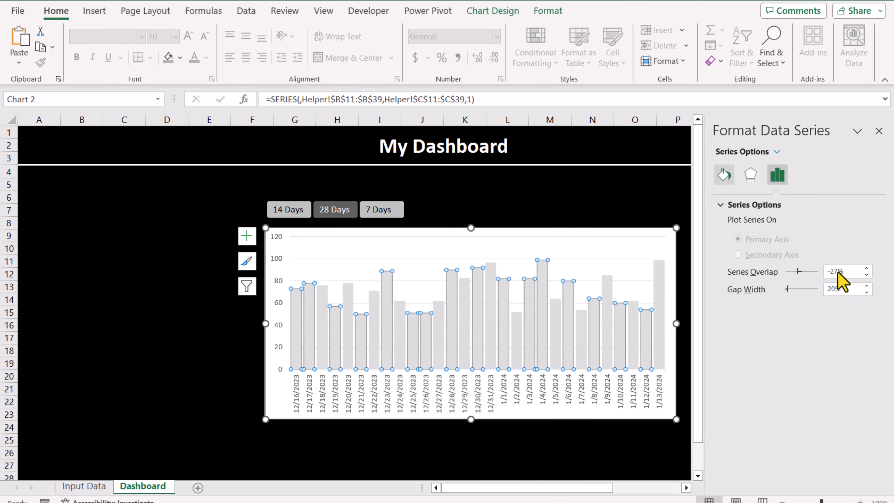
- Give the data series a solid blue fill
left_click(724, 182)
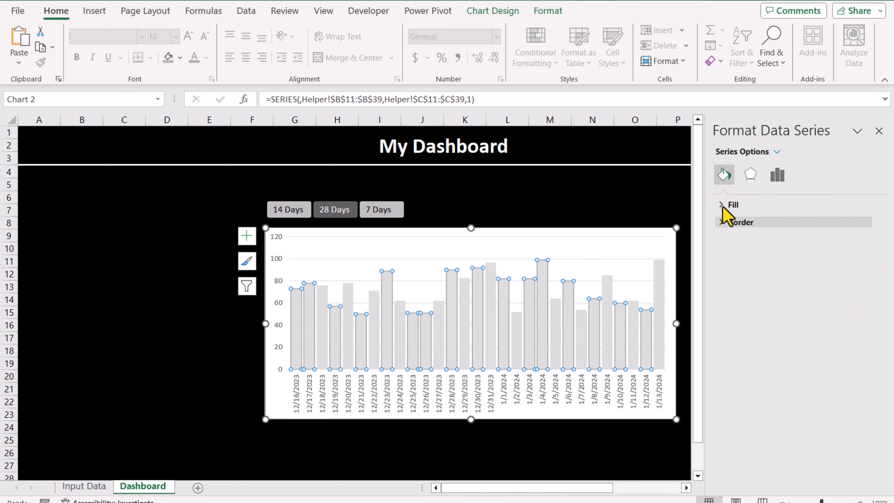
left_click(724, 208)
left_click(741, 240)
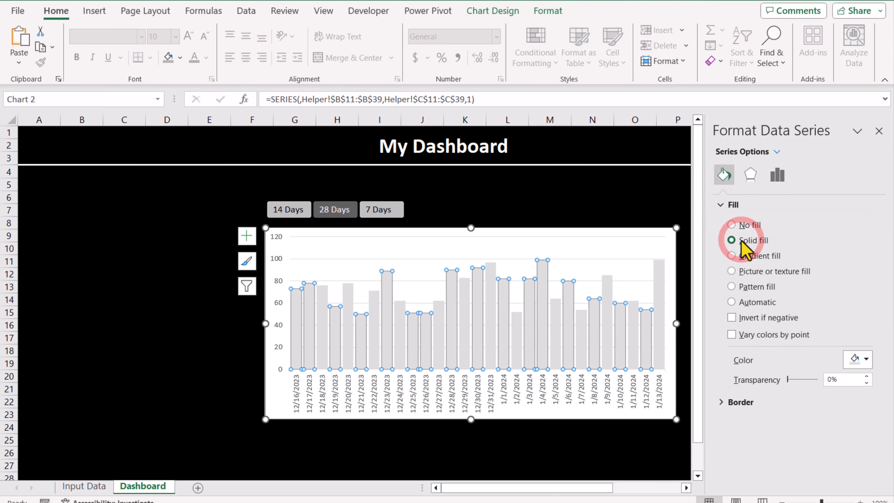
left_click(853, 325)
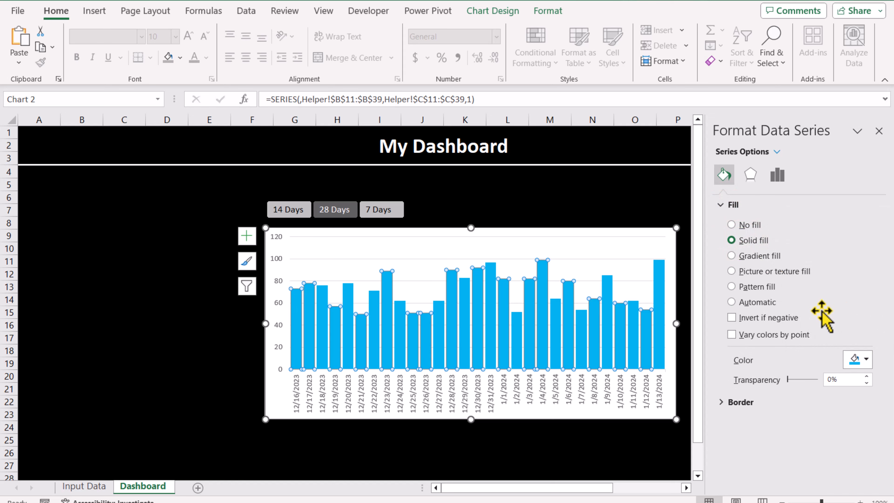
- Remove the chart area's fill so it has no fill
left_click(631, 231)
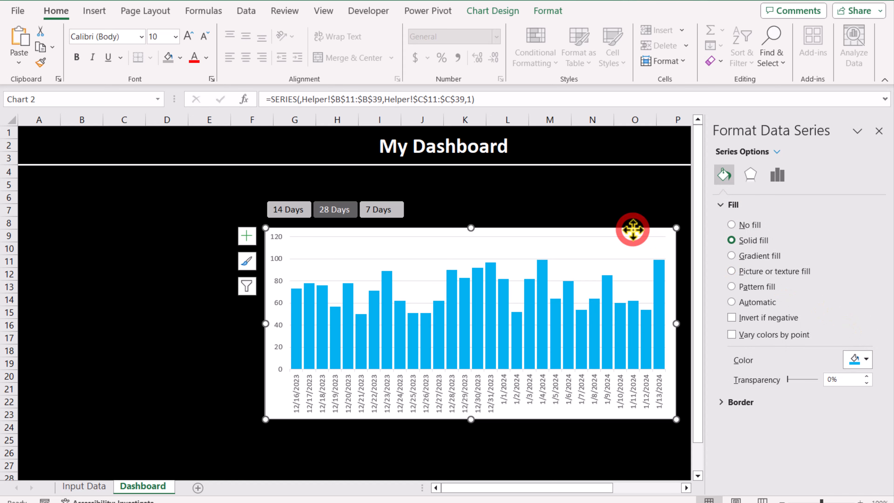
left_click(549, 10)
left_click(386, 32)
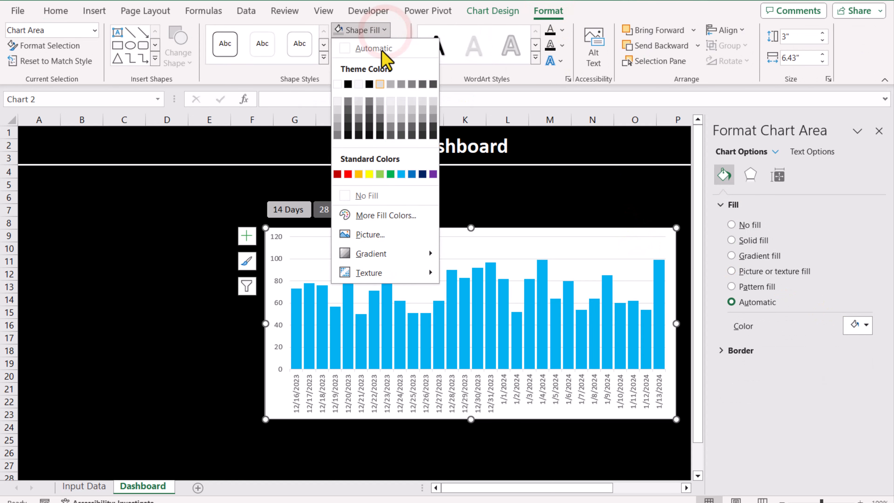
left_click(352, 195)
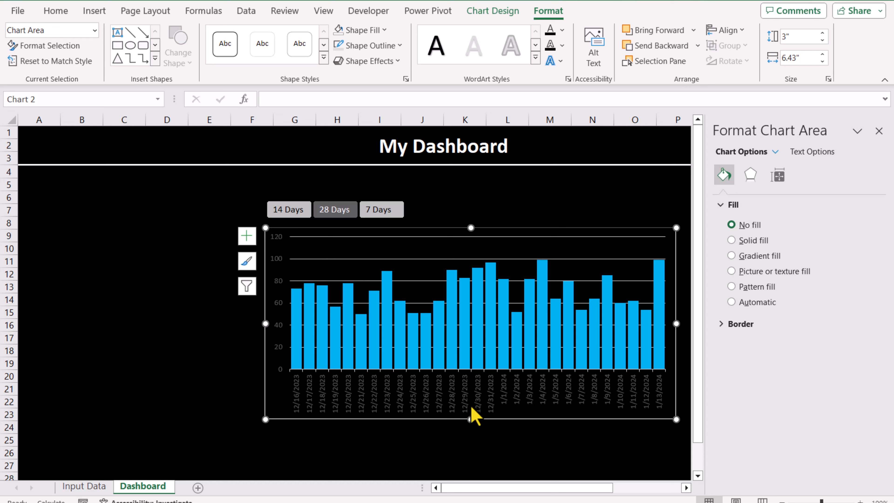
- Make the horizontal and vertical axis labels white
left_click(425, 406)
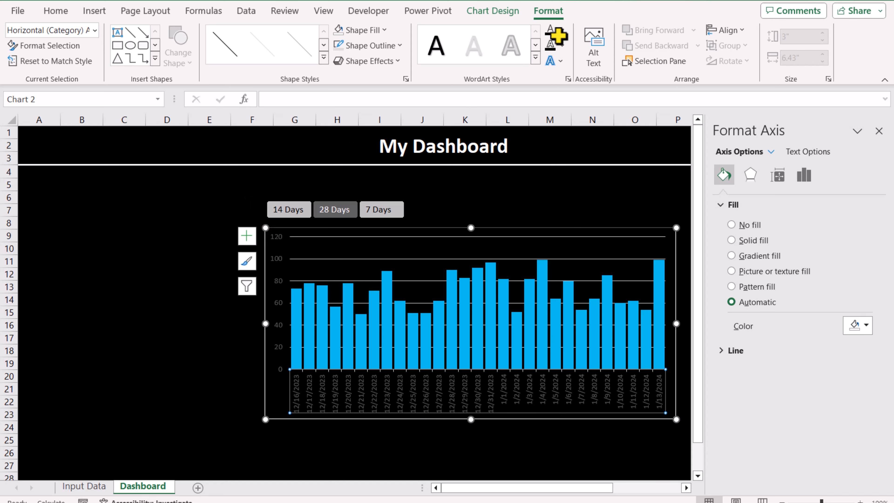
left_click(562, 31)
left_click(551, 84)
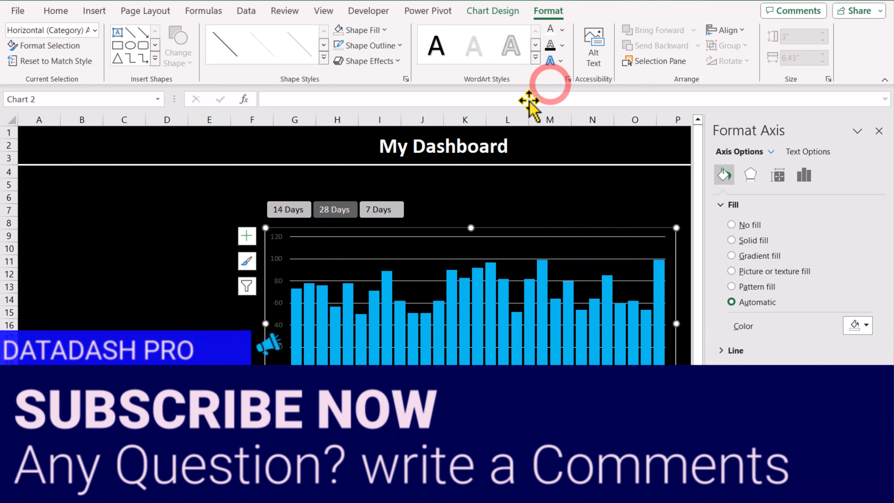
left_click(280, 284)
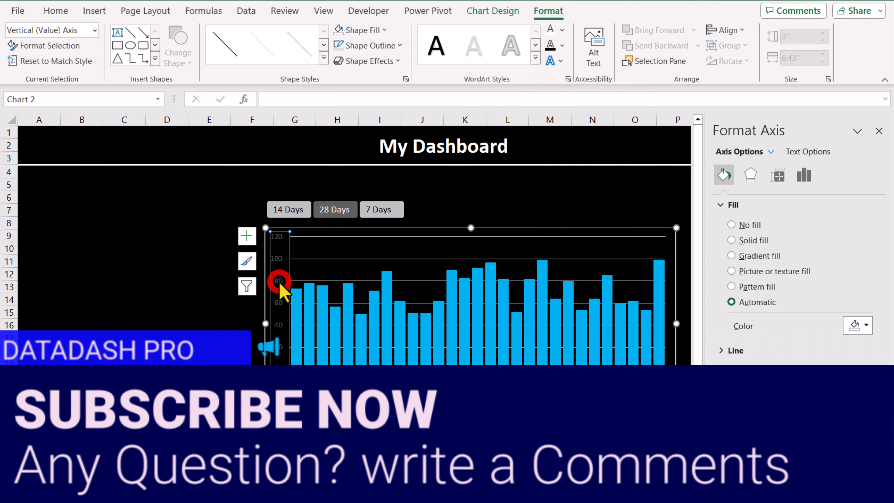
left_click(550, 33)
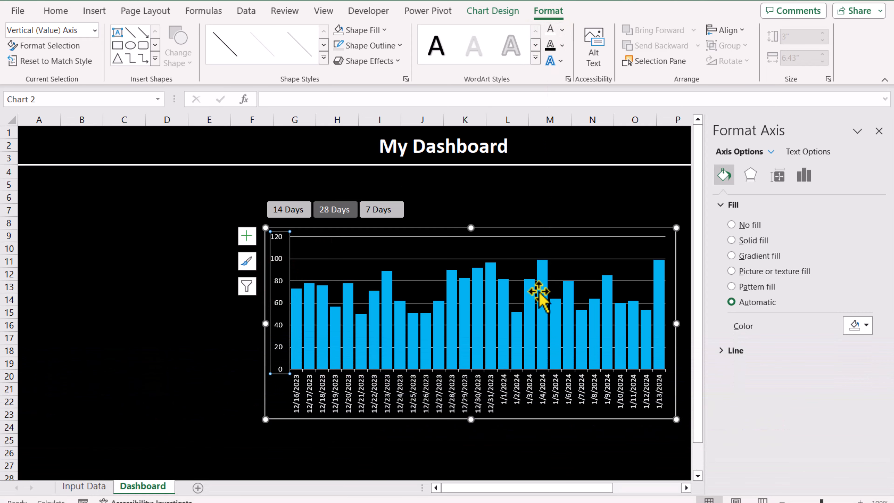
- Set the horizontal axis number format code to m/d
left_click(536, 368)
left_click(804, 175)
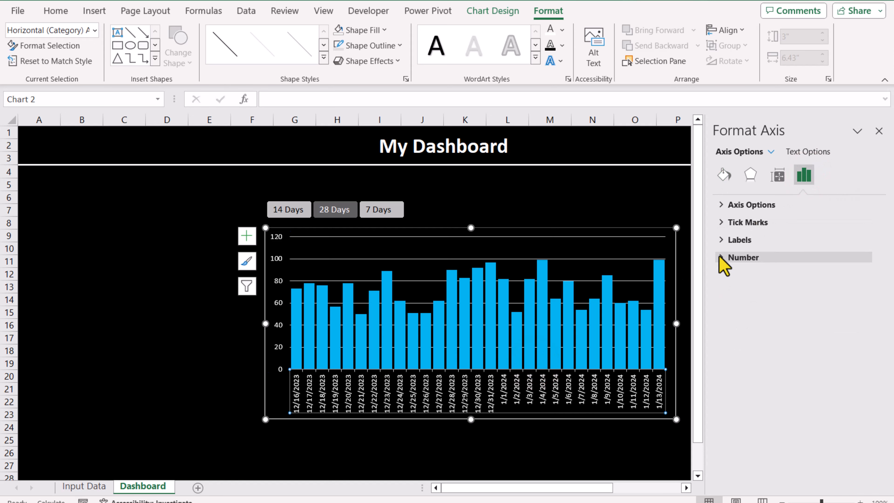
left_click(721, 258)
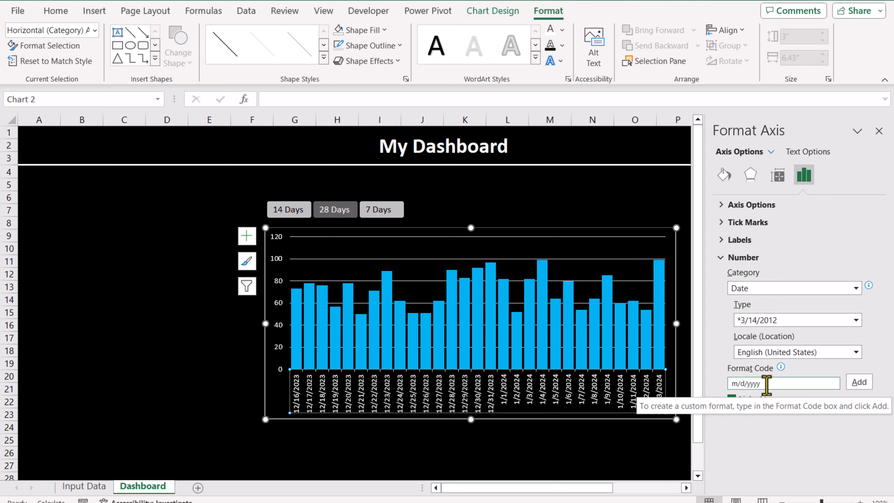
left_click(767, 385)
type("==")
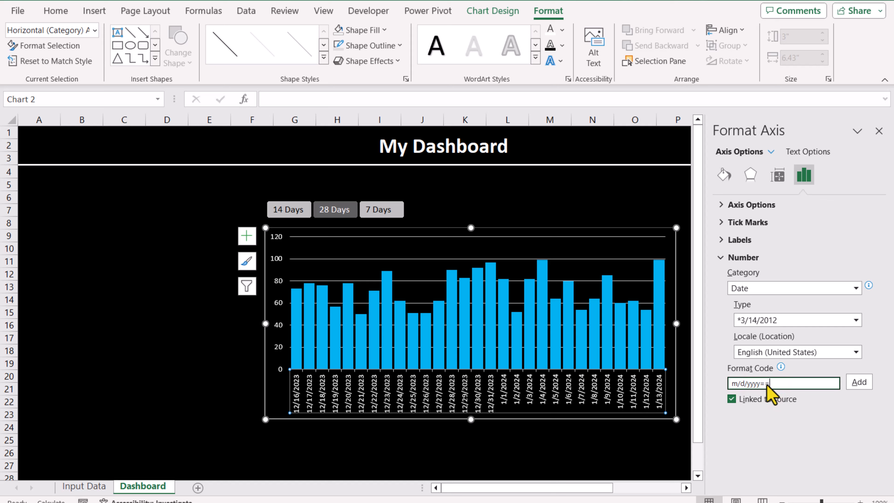
left_click(864, 384)
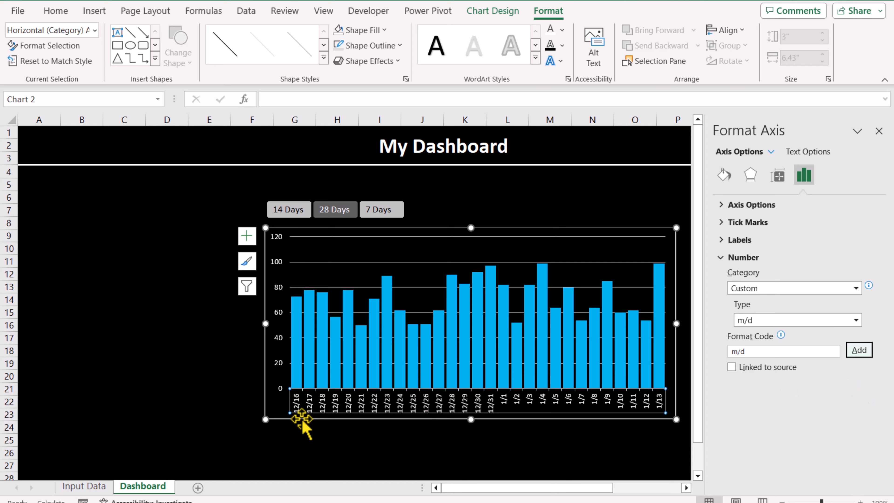
left_click(317, 427)
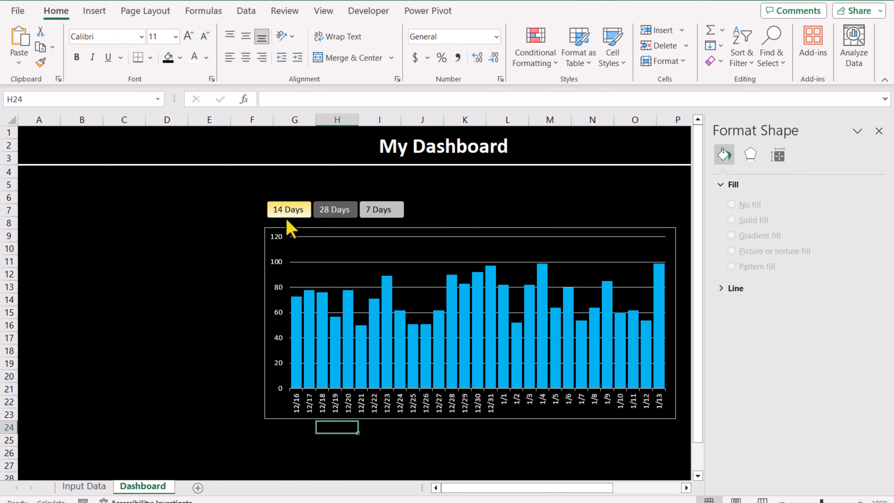
- Test the chart by switching the slicer between 14 Days and 28 Days
left_click(288, 210)
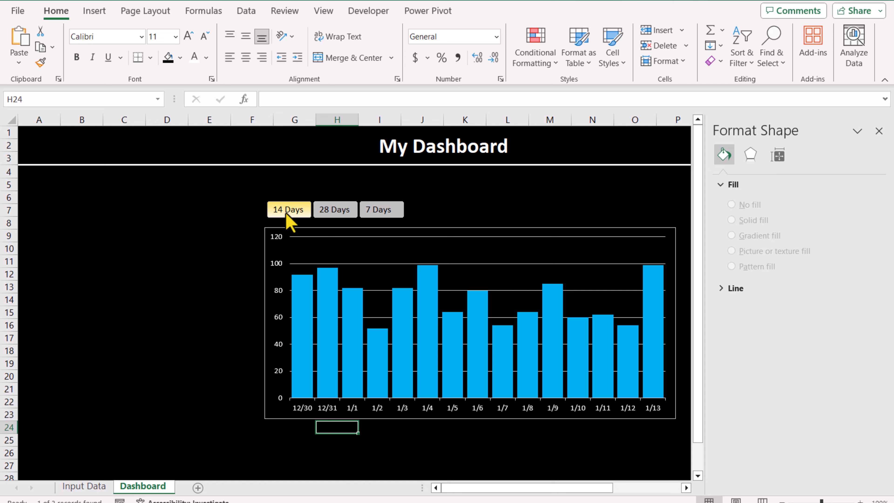
left_click(323, 211)
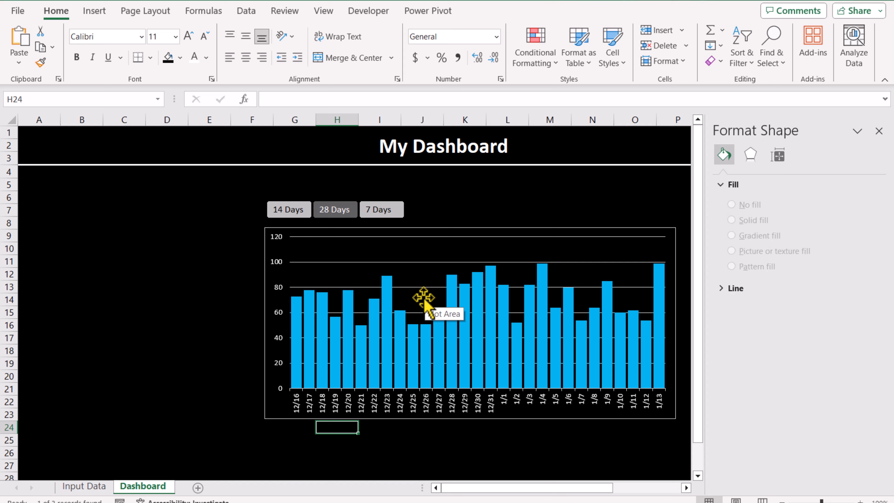
- Add data labels to the columns and color them white
left_click(633, 246)
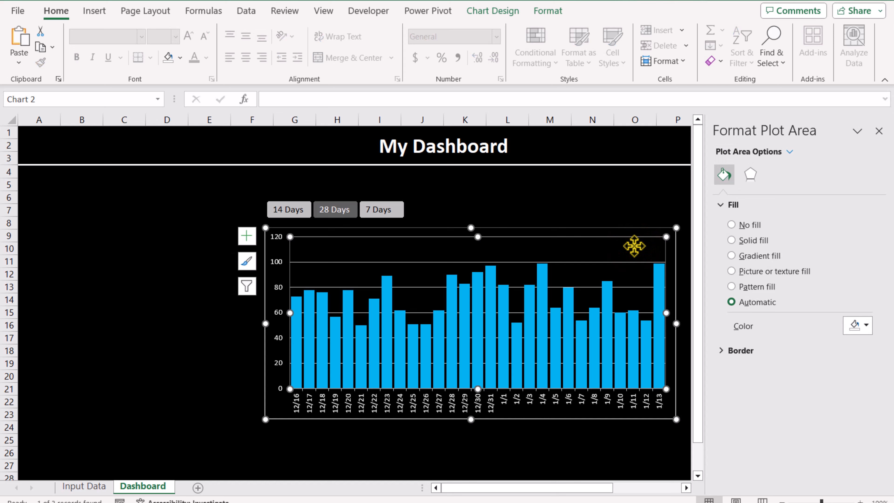
left_click(247, 235)
left_click(698, 292)
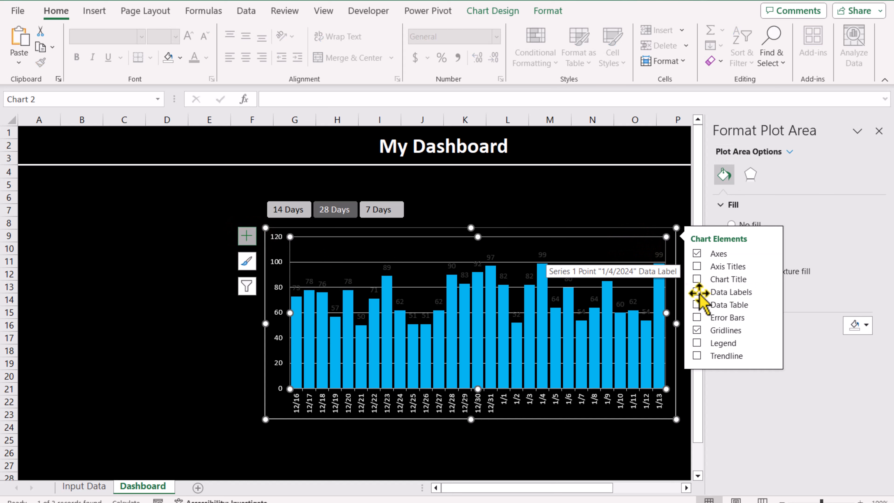
left_click(535, 252)
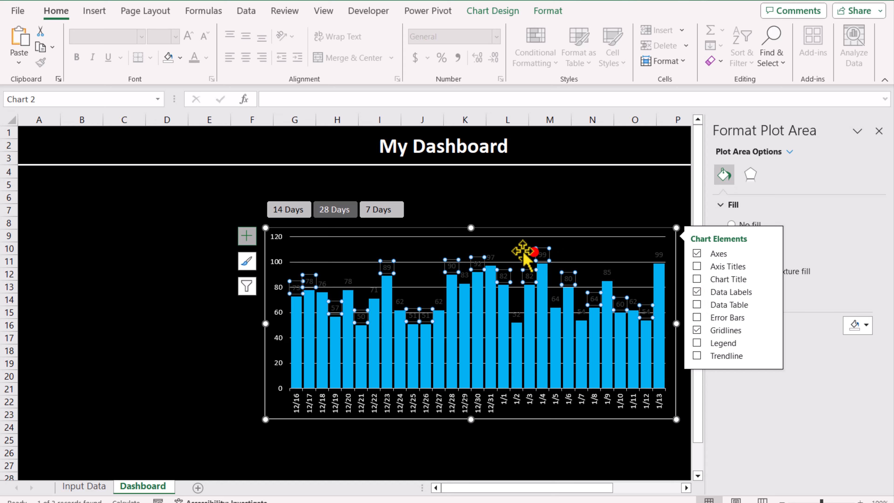
left_click(207, 58)
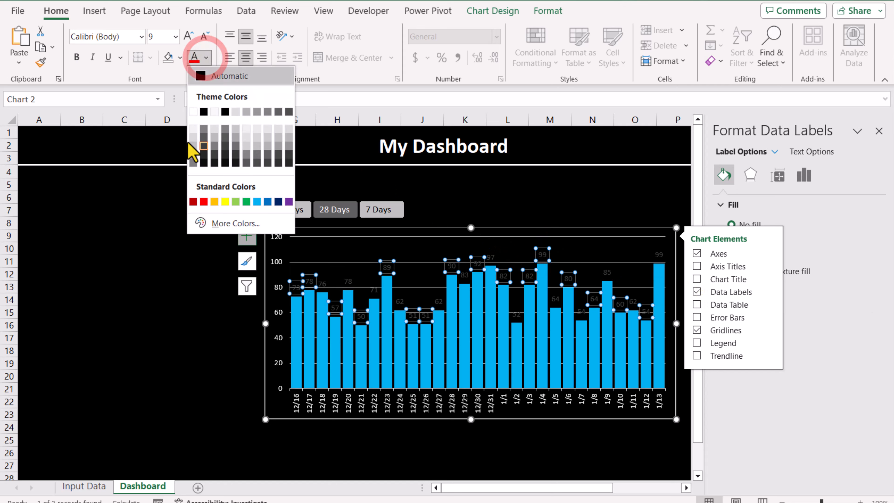
left_click(193, 108)
left_click(148, 326)
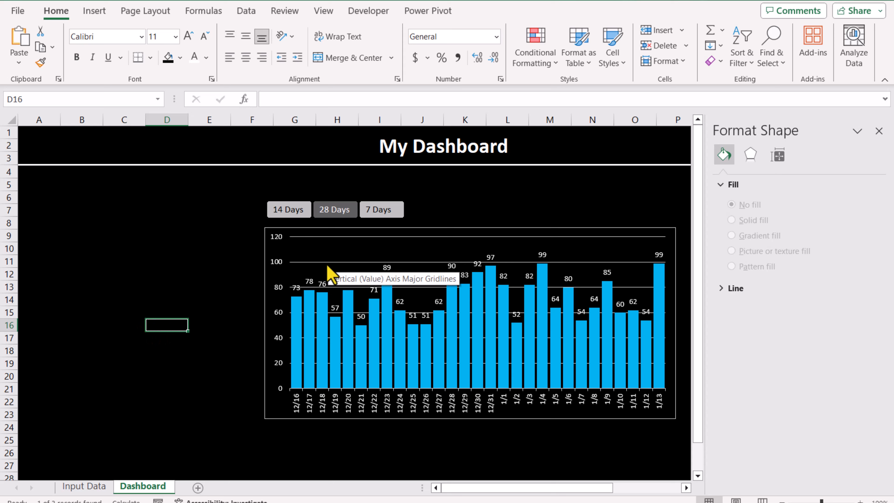
- Color the major gridlines Black, Text 1, Lighter 25%
left_click(303, 263)
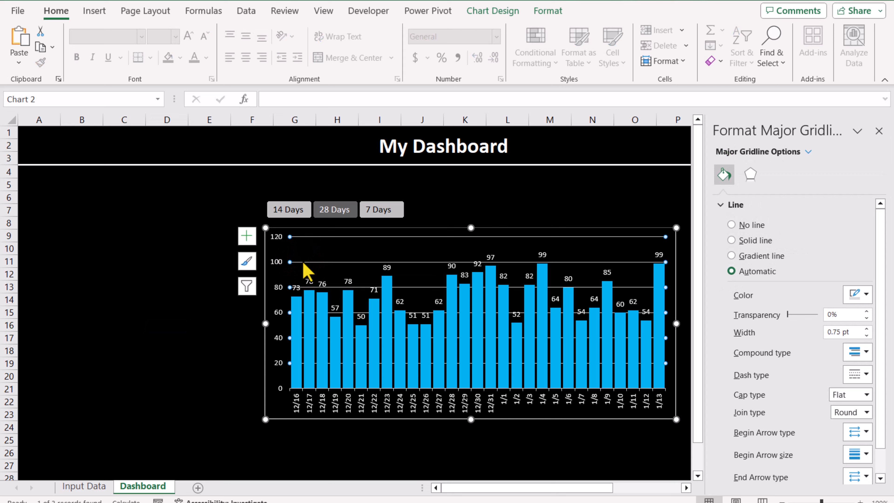
left_click(548, 11)
left_click(392, 45)
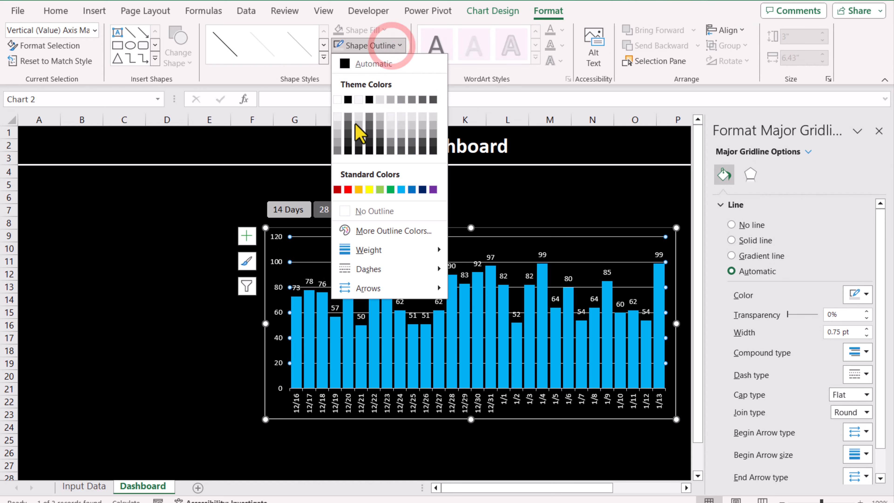
left_click(349, 134)
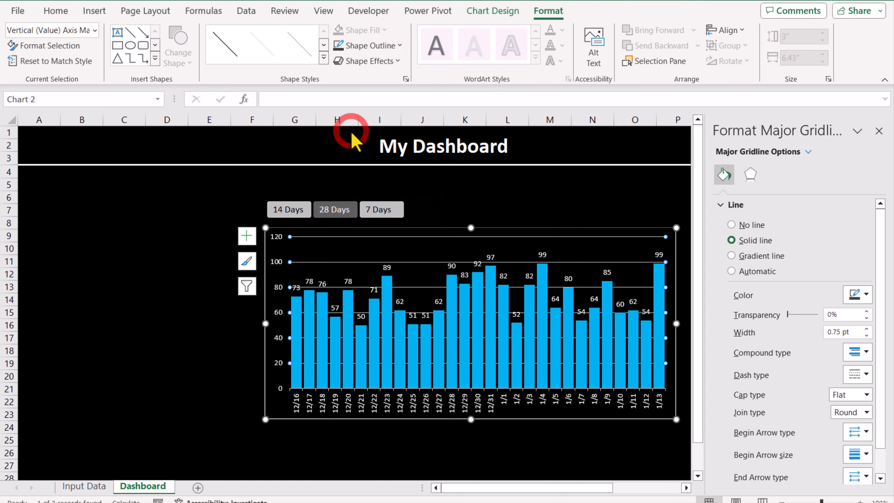
left_click(490, 193)
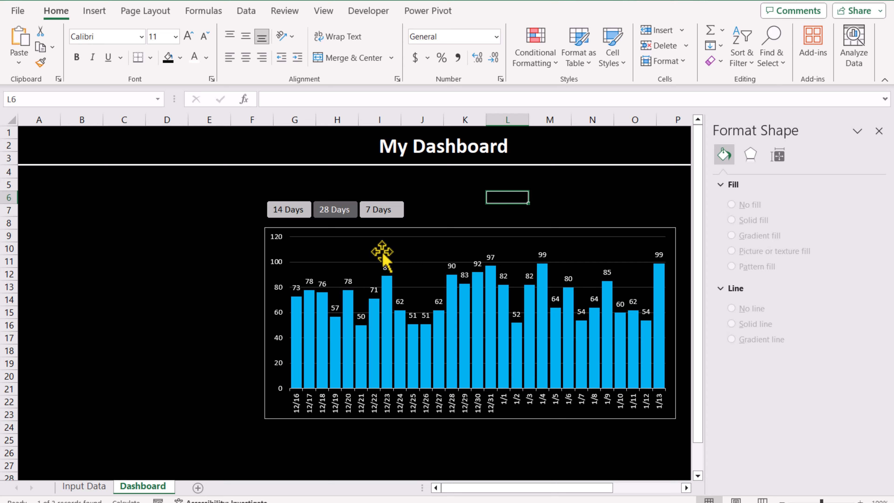
- Switch the slicer to 14 Days and close the formatting pane
left_click(289, 212)
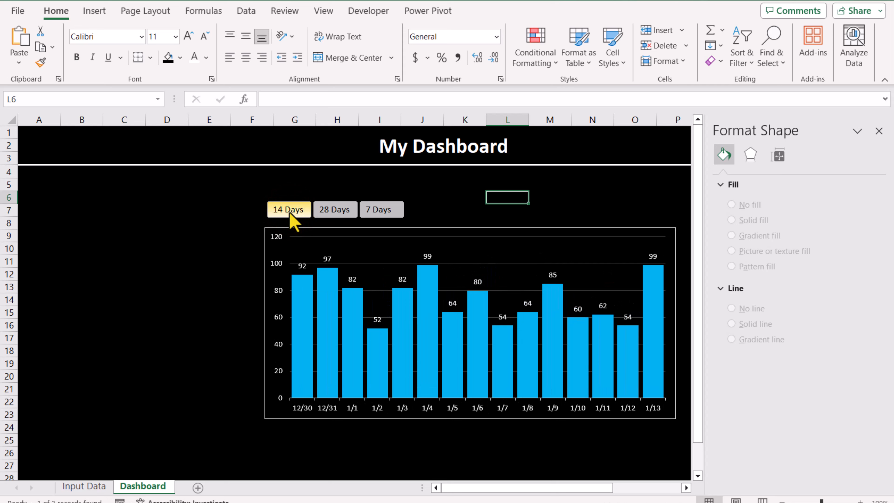
left_click(878, 133)
- Create a merged K6:M7 label reading Total Sales in white, centered, bold 18 pt text
left_click_drag(463, 202, 534, 207)
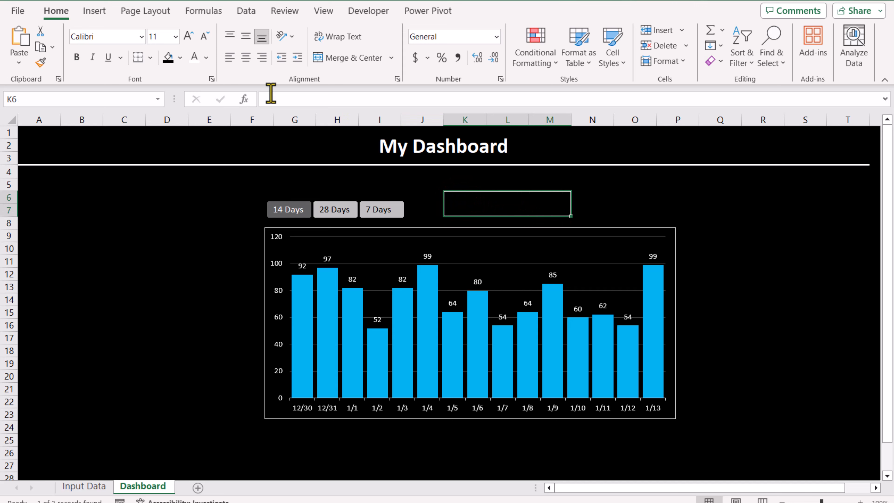
left_click(195, 57)
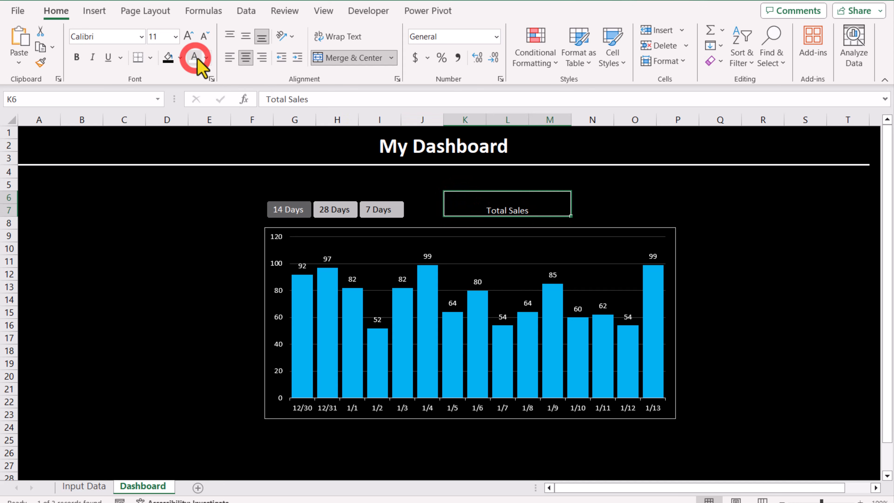
left_click(246, 36)
left_click(188, 36)
left_click(188, 36)
left_click(188, 35)
left_click(188, 36)
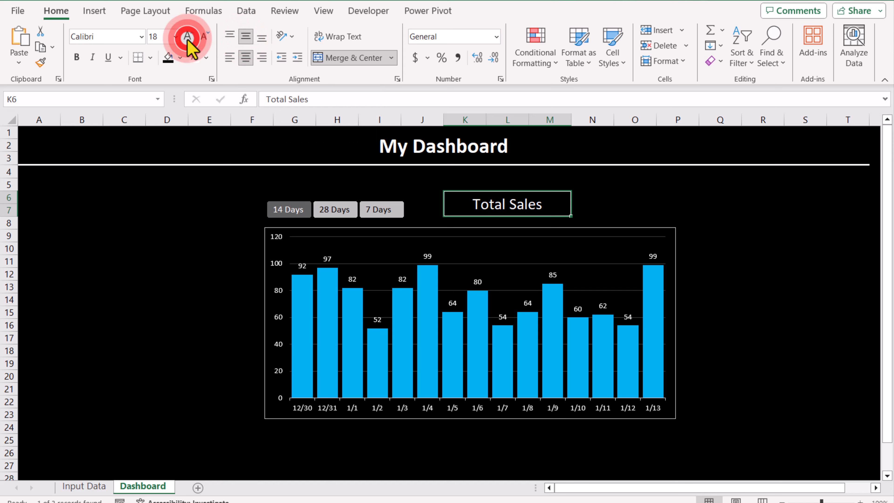
left_click(76, 57)
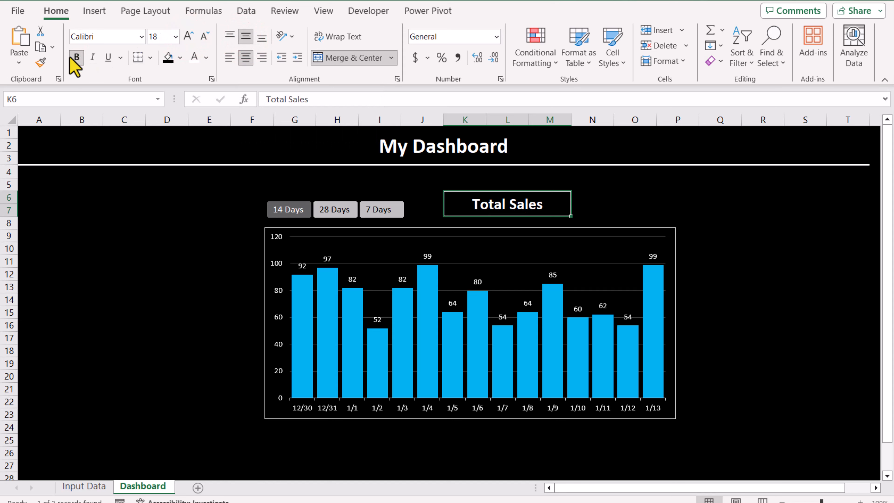
- Merge N6:O7 and give it white 20 pt text
left_click_drag(588, 198, 638, 209)
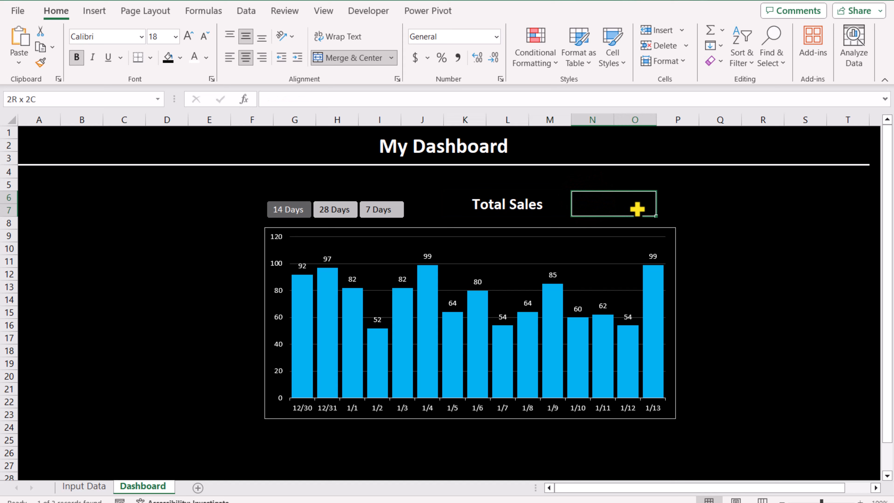
left_click(346, 59)
left_click(194, 57)
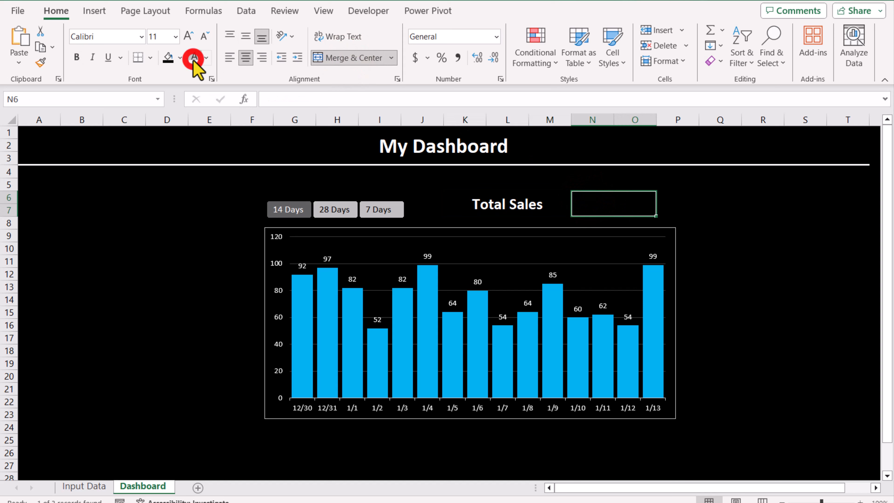
left_click(187, 36)
left_click(187, 37)
left_click(187, 37)
left_click(187, 36)
left_click(187, 36)
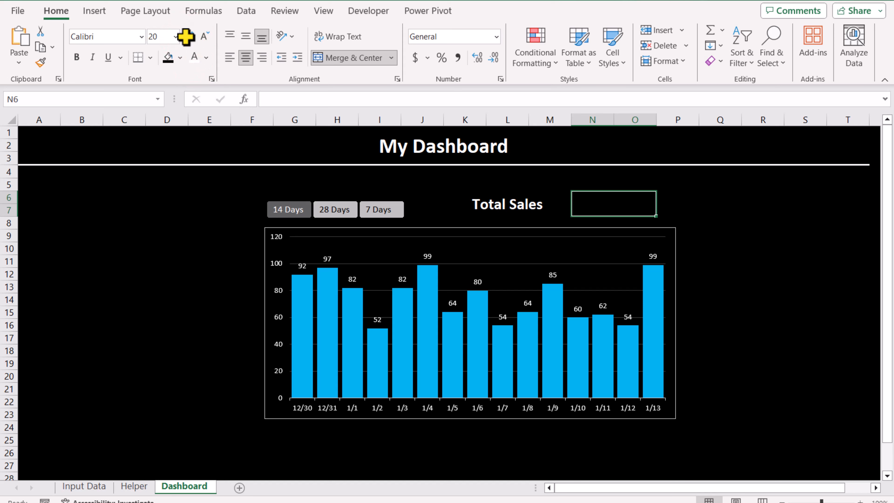
- Enter a formula in the merged N6 cell summing Helper!C11:C69
type("=")
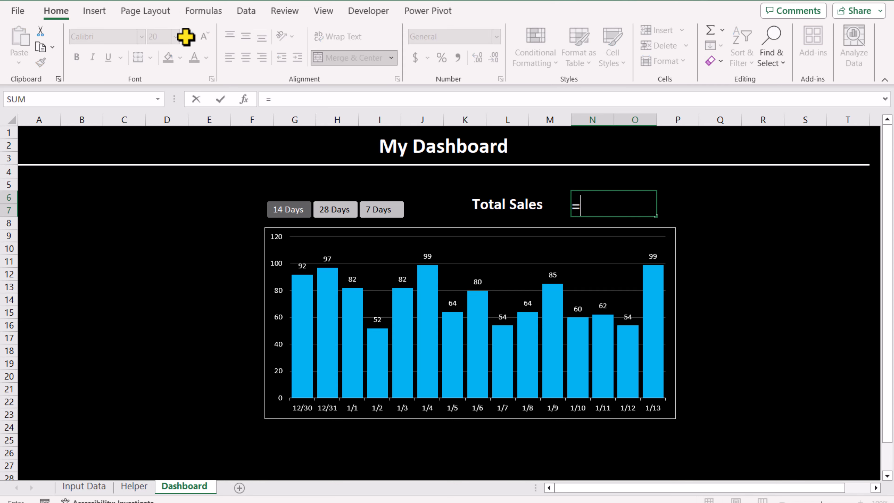
type("sum")
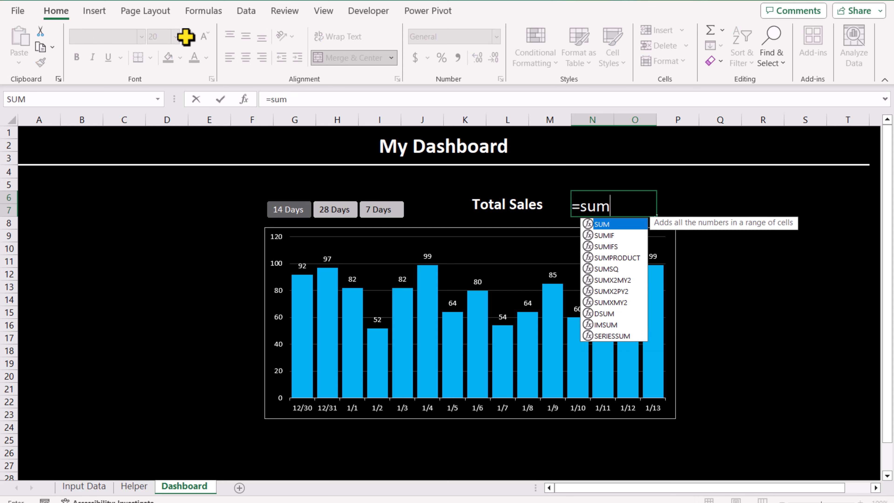
type("(")
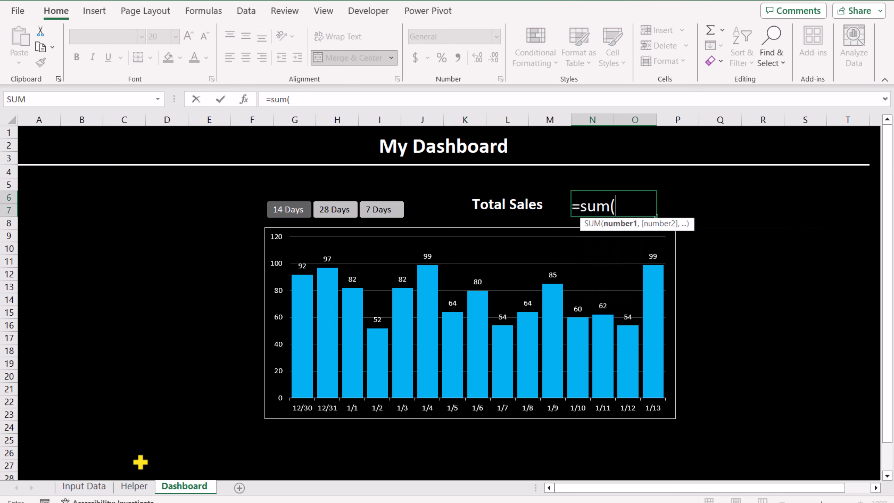
left_click(134, 486)
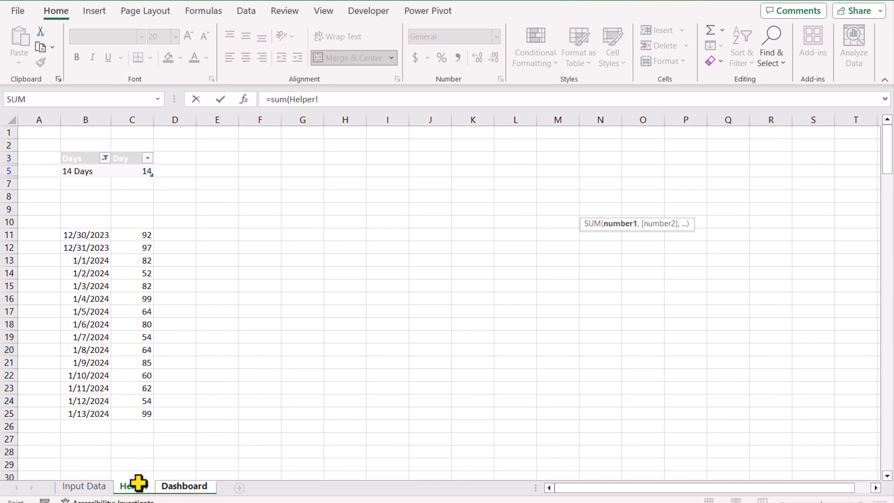
left_click_drag(132, 234, 122, 495)
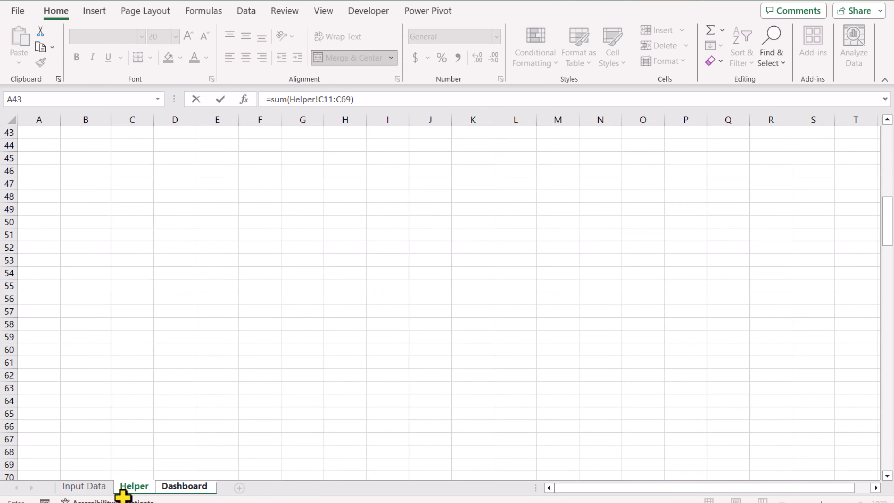
key("Return")
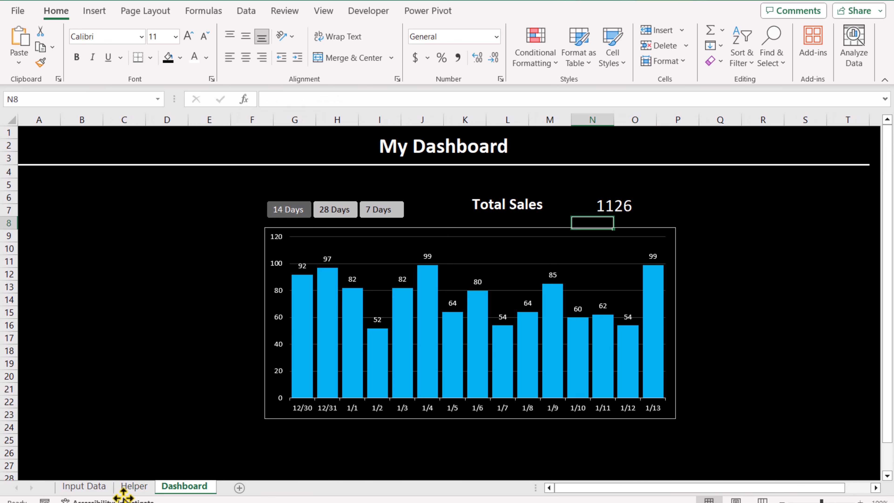
- Hide the Helper sheet and switch the slicer to 28 Days, then 7 Days
right_click(147, 488)
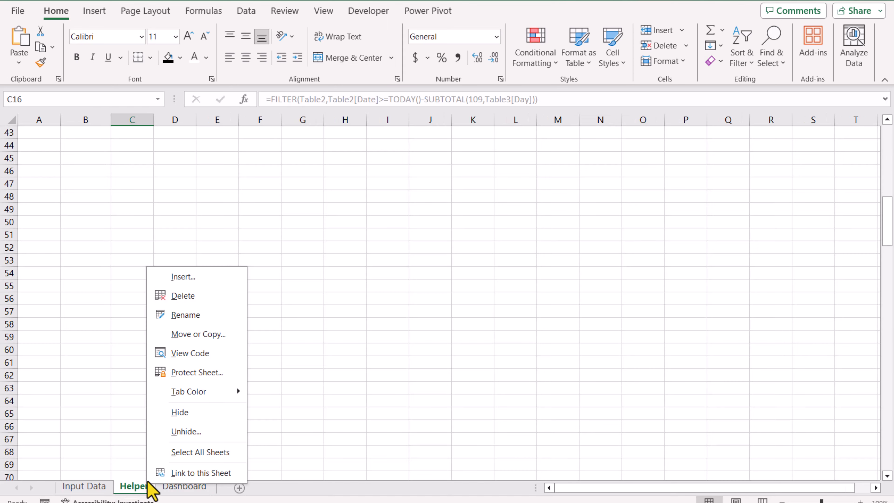
left_click(178, 413)
left_click(343, 211)
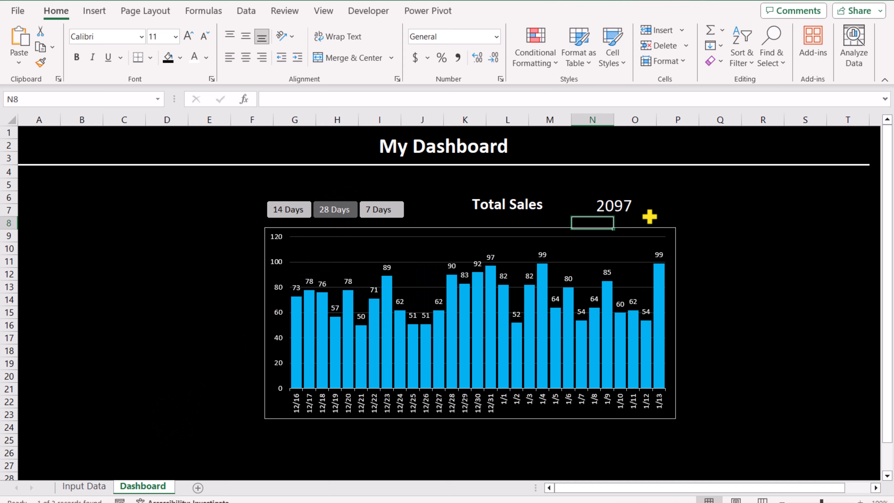
left_click(396, 213)
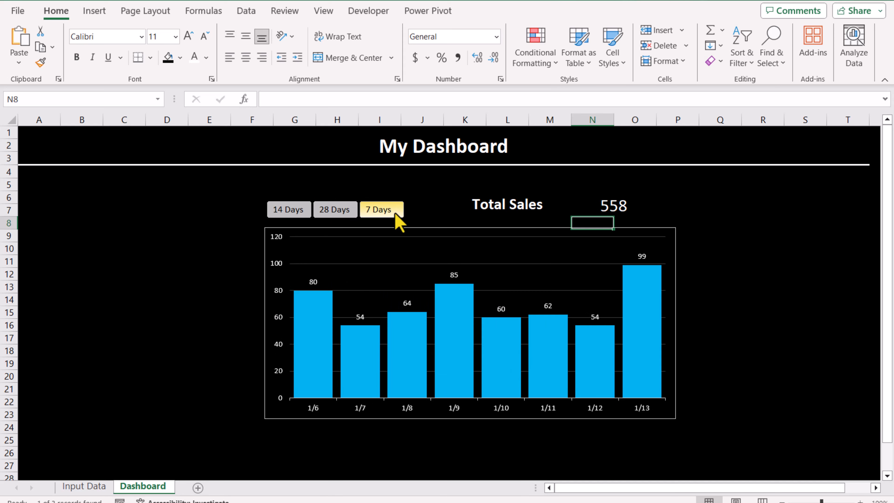
- Apply the Currency number format to the Total Sales value cell
key("Up")
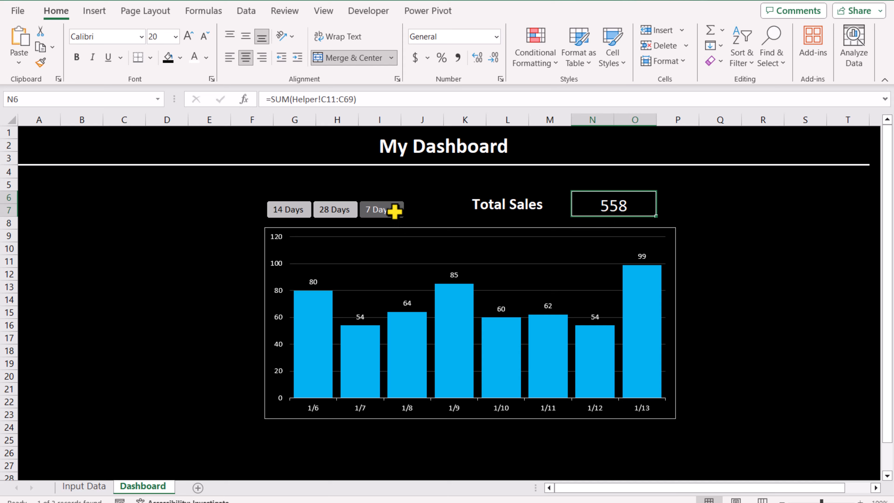
left_click(496, 36)
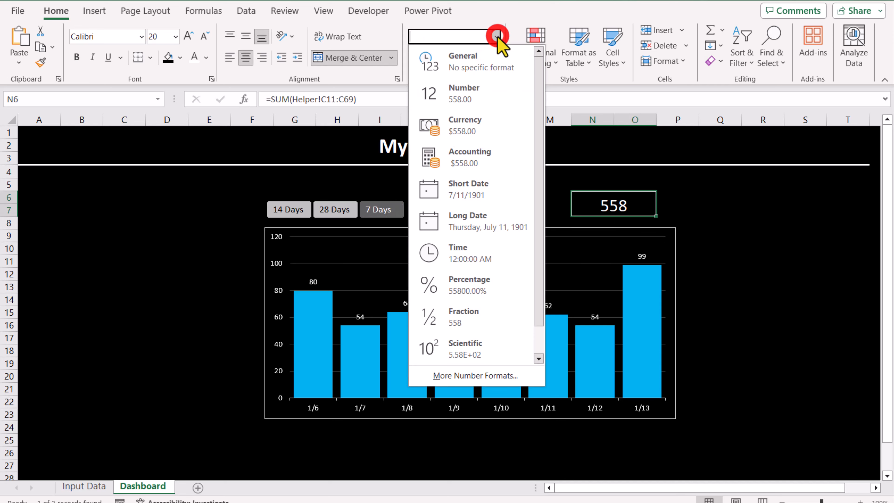
left_click(471, 126)
left_click(720, 261)
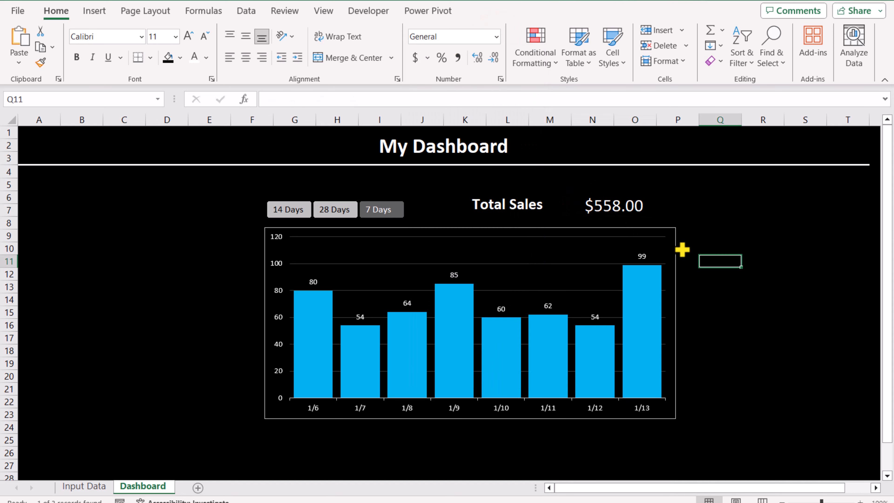